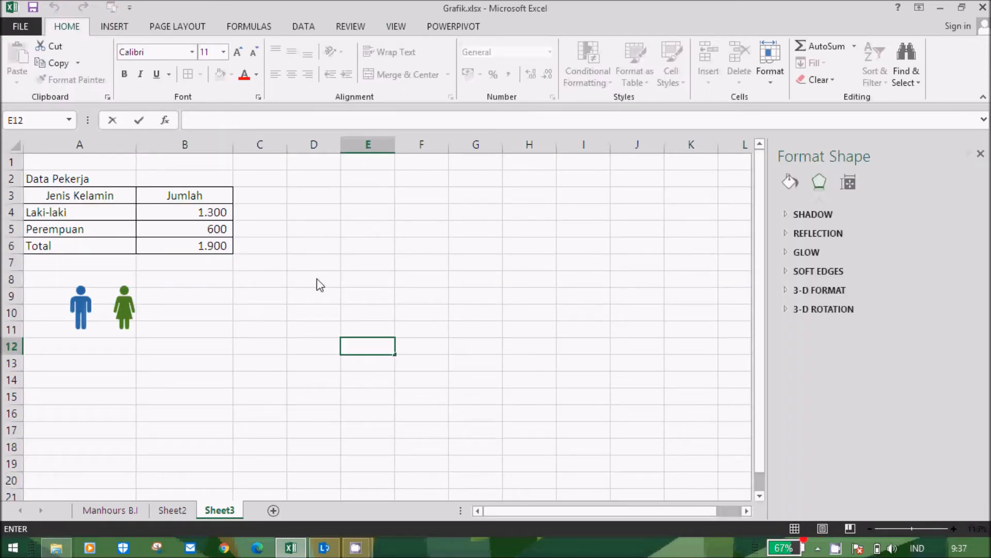
{"action": "left_click", "coordinate": [88, 290]}
{"action": "left_click", "coordinate": [127, 308]}
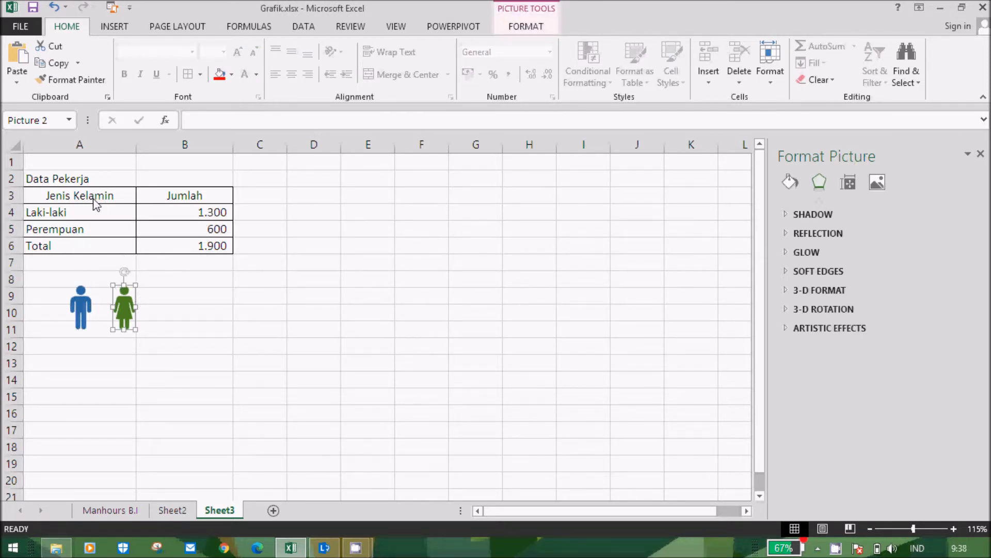
{"action": "left_click", "coordinate": [98, 181]}
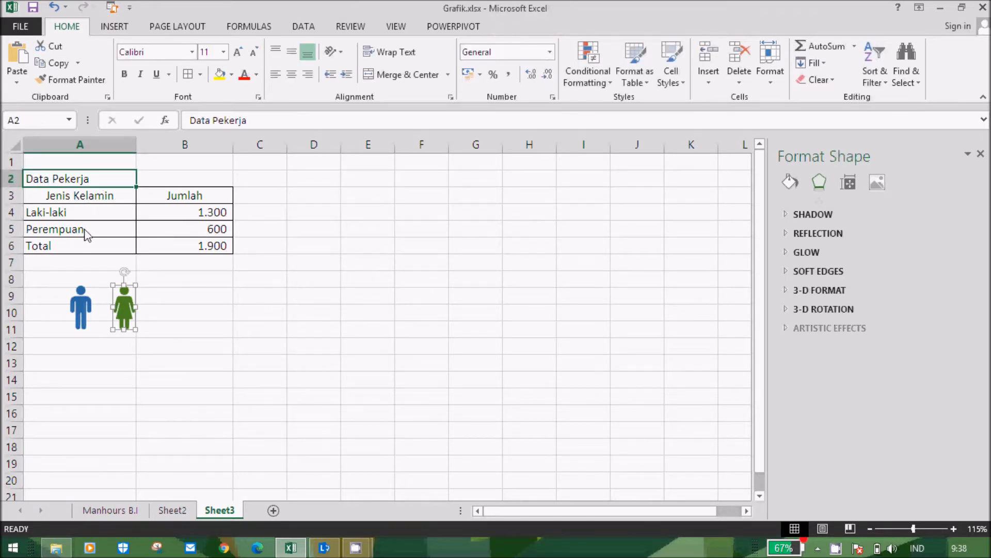
{"action": "left_click", "coordinate": [74, 199]}
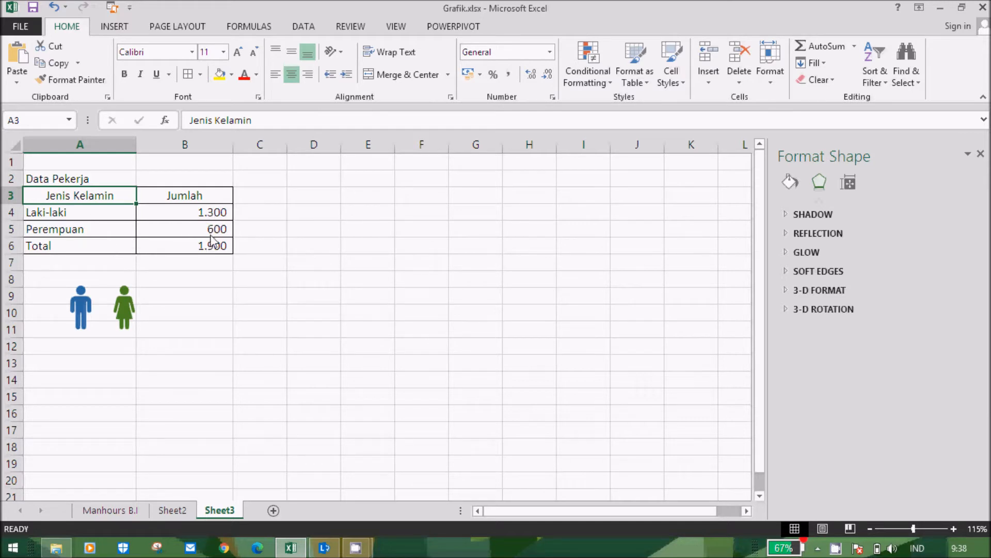
Add the header "Persentase" in cell C3 and autofit the width of column C
{"action": "left_click", "coordinate": [260, 199]}
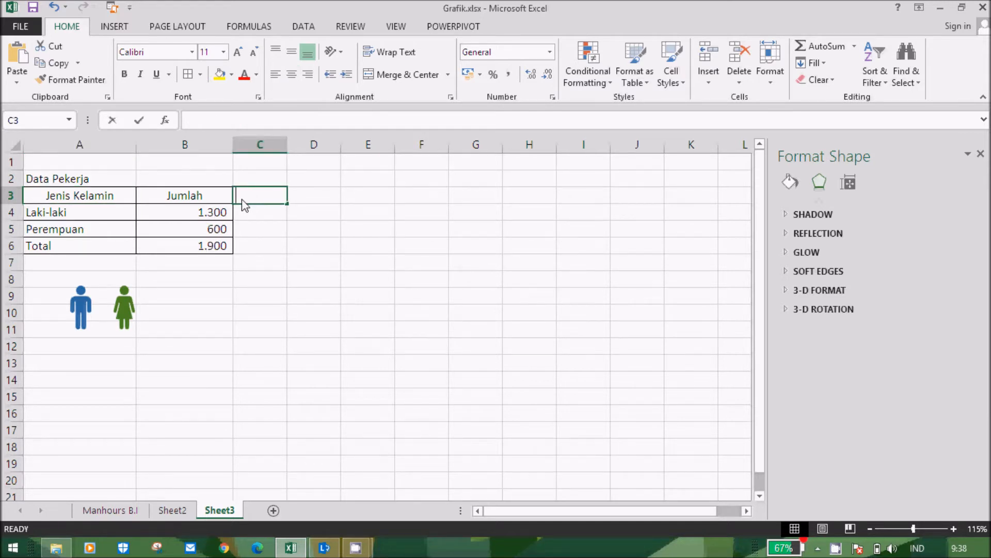
{"action": "type", "text": "Persentase"}
{"action": "key", "text": "Return"}
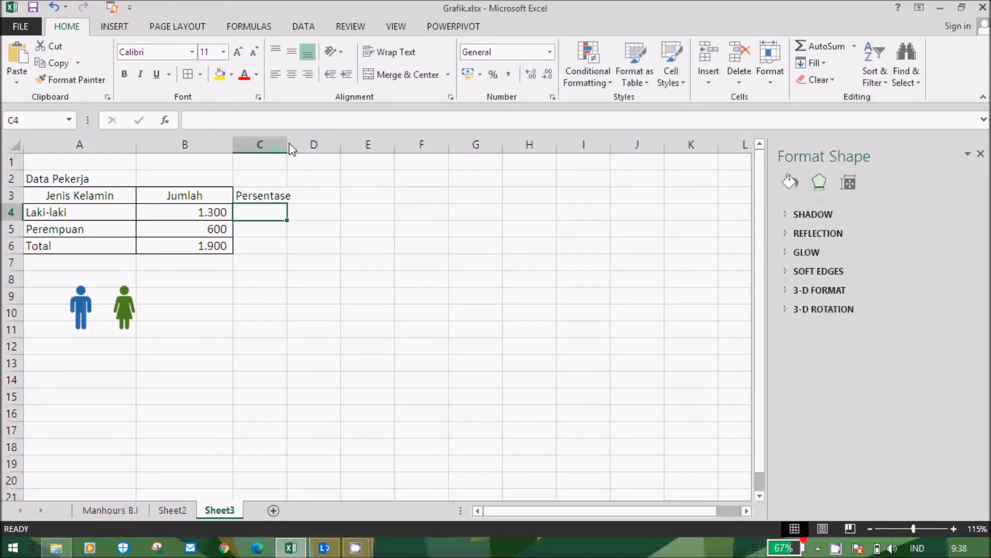
{"action": "double_click", "coordinate": [288, 145]}
Enter the formula =B4/$B$6 in C4 and fill it down to C5
{"action": "type", "text": "="}
{"action": "left_click", "coordinate": [226, 219]}
{"action": "type", "text": "/"}
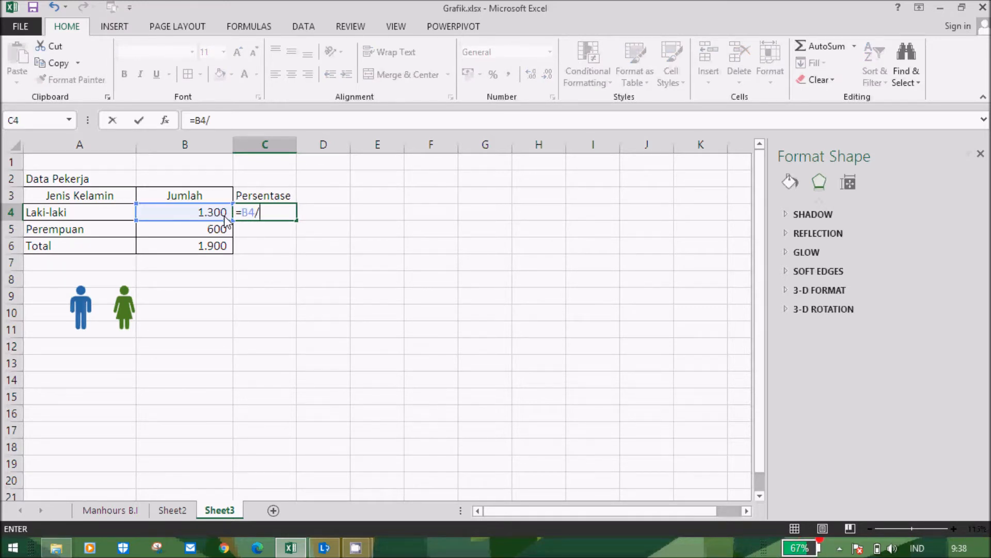
{"action": "left_click", "coordinate": [198, 244]}
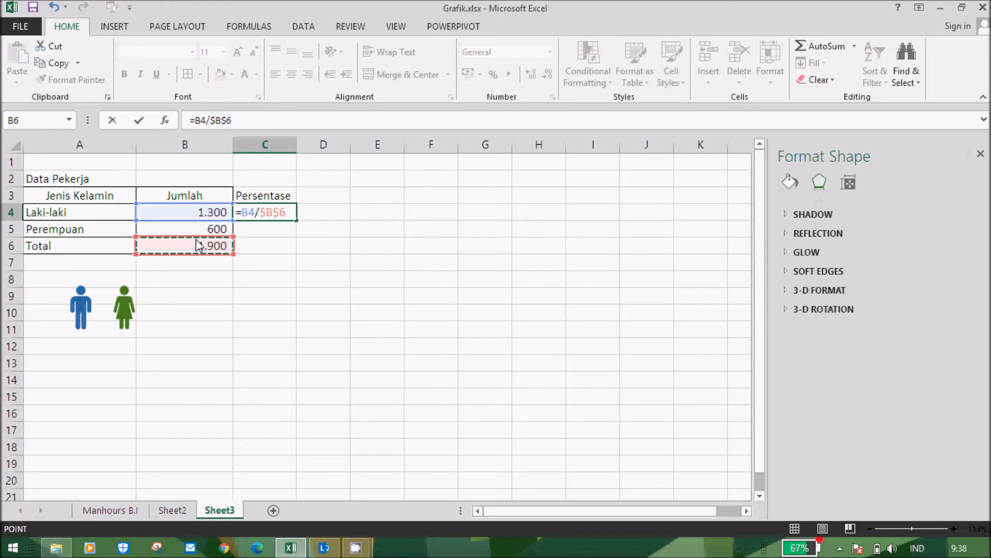
{"action": "key", "text": "Return"}
{"action": "key", "text": "ctrl+d"}
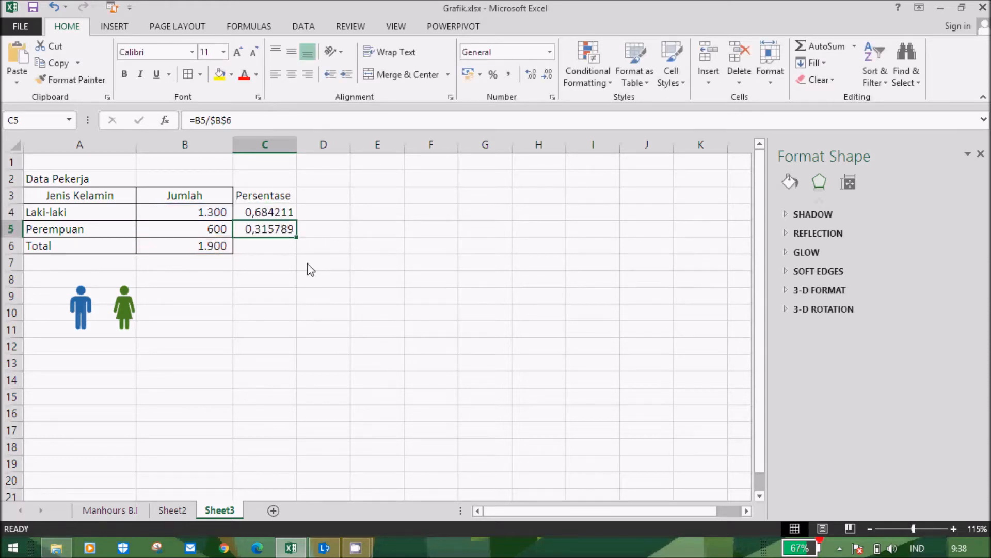
Apply all borders to the Persentase column cells C3:C5
{"action": "left_click", "coordinate": [289, 199]}
{"action": "left_click_drag", "start_coordinate": [286, 212], "coordinate": [283, 230]}
{"action": "left_click", "coordinate": [283, 230]}
{"action": "left_click_drag", "start_coordinate": [271, 197], "coordinate": [263, 230]}
{"action": "left_click", "coordinate": [271, 228]}
{"action": "left_click", "coordinate": [194, 76]}
{"action": "left_click", "coordinate": [334, 203]}
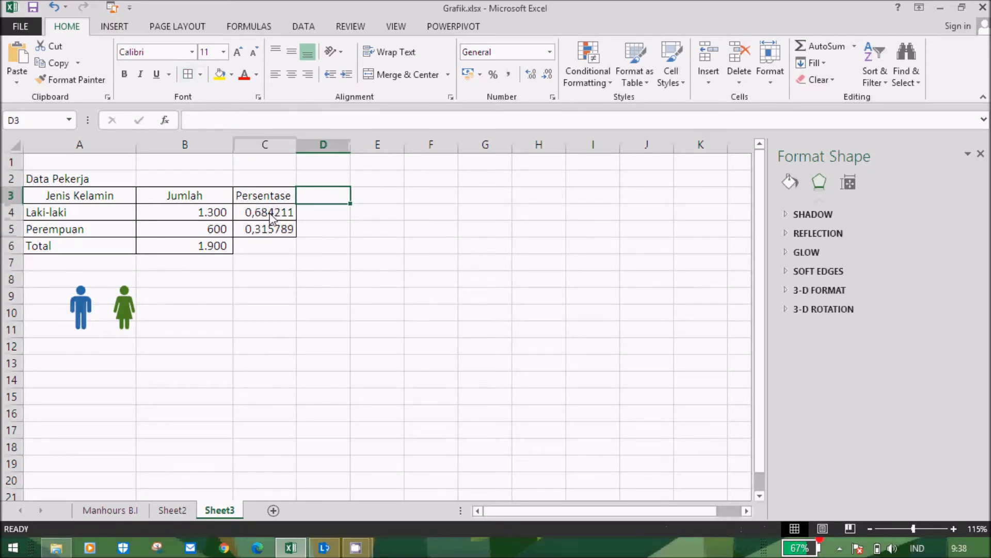
Format the values in C4:C5 as percentages
{"action": "left_click_drag", "start_coordinate": [272, 217], "coordinate": [273, 228]}
{"action": "left_click", "coordinate": [493, 74]}
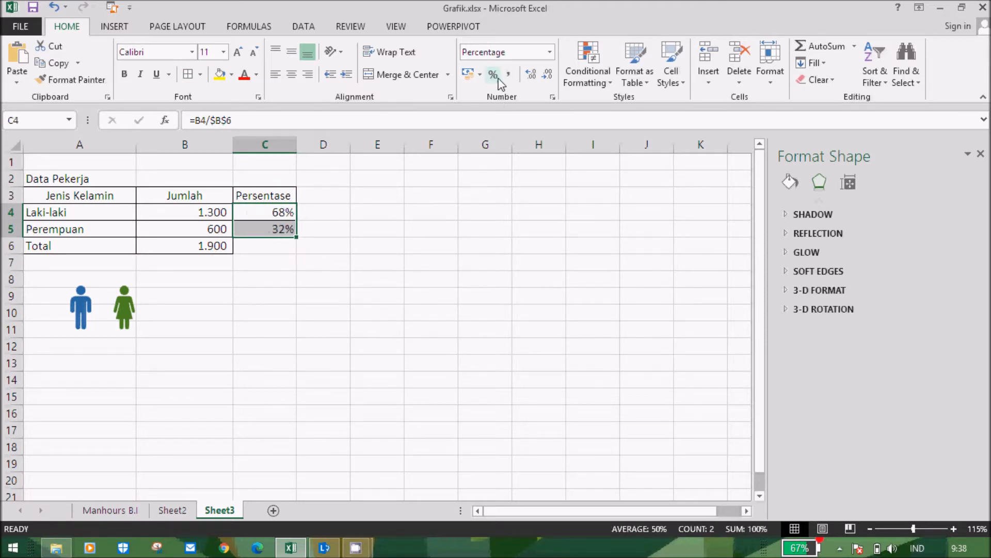
{"action": "left_click", "coordinate": [471, 230]}
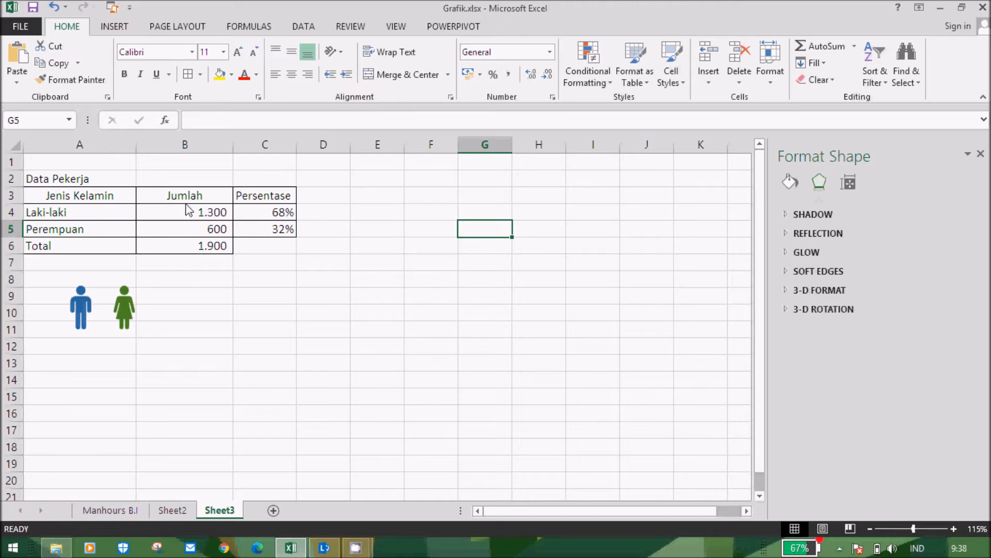
{"action": "left_click", "coordinate": [107, 196]}
{"action": "left_click_drag", "start_coordinate": [110, 214], "coordinate": [107, 229]}
{"action": "left_click", "coordinate": [107, 230]}
{"action": "double_click", "coordinate": [110, 195]}
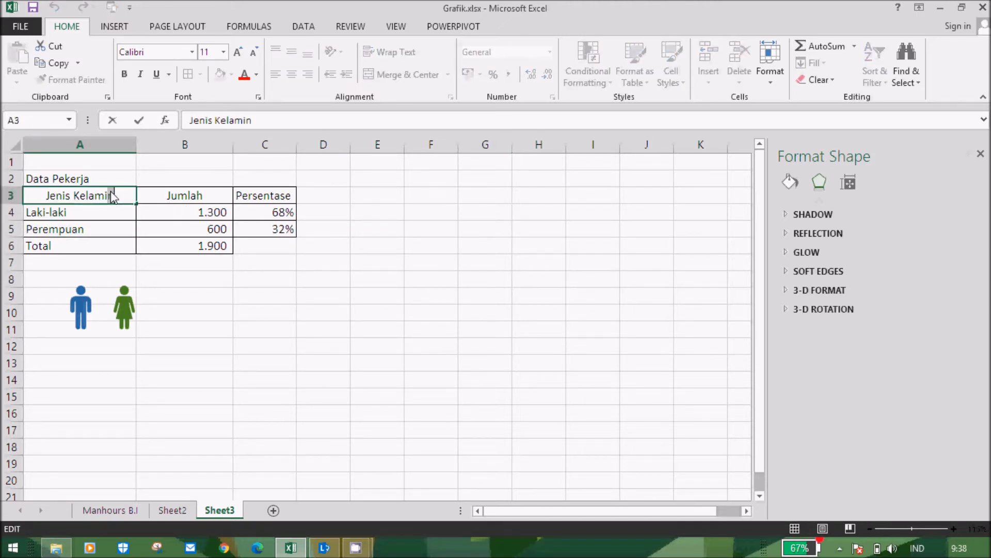
{"action": "left_click", "coordinate": [184, 253]}
{"action": "left_click", "coordinate": [115, 196]}
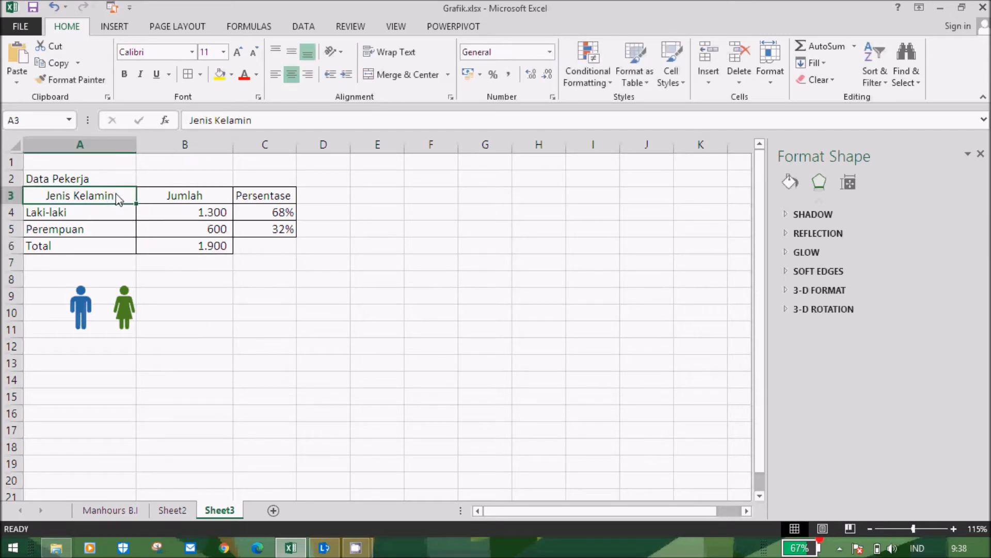
{"action": "key", "text": "shift+Down"}
{"action": "key", "text": "shift+Down"}
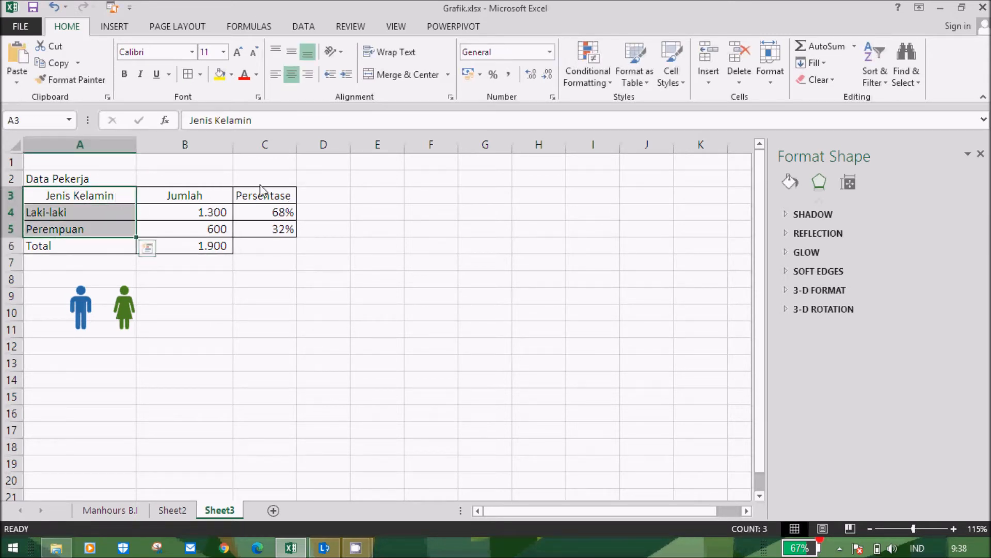
{"action": "left_click_drag", "start_coordinate": [269, 203], "coordinate": [267, 227]}
{"action": "left_click", "coordinate": [372, 229]}
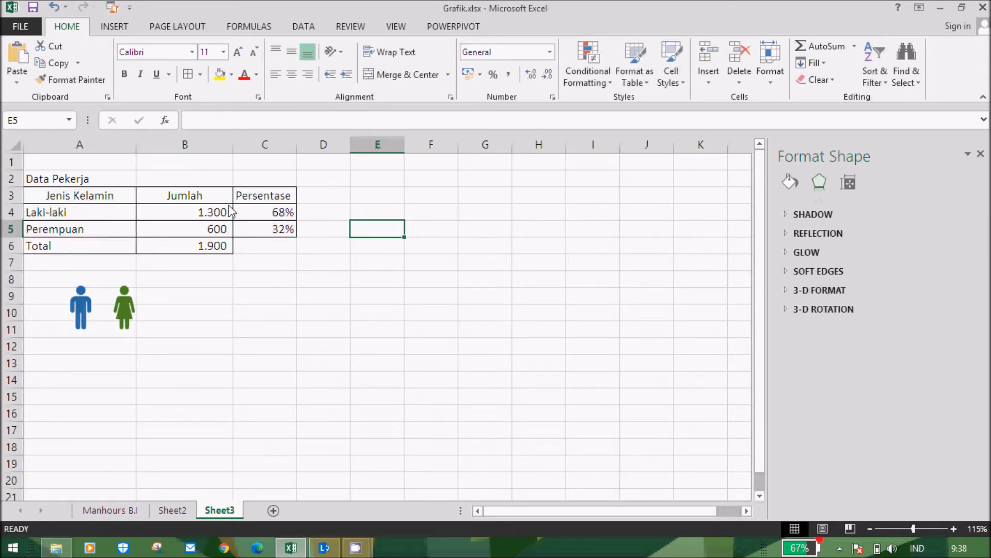
{"action": "left_click_drag", "start_coordinate": [114, 213], "coordinate": [109, 232]}
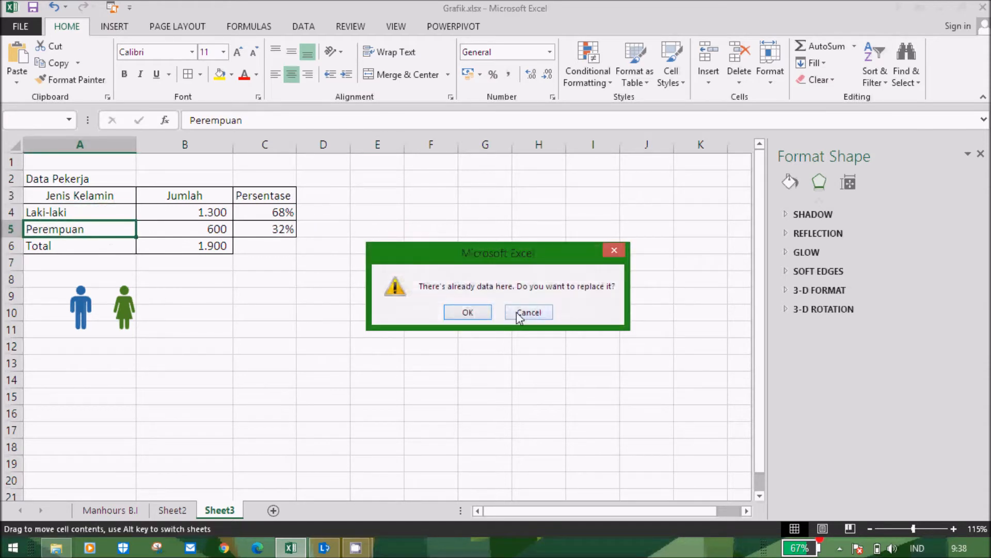
{"action": "left_click", "coordinate": [519, 314]}
Insert a clustered column chart from A3:A5 and C3:C5 and shift it clear of the Jumlah column
{"action": "left_click_drag", "start_coordinate": [109, 192], "coordinate": [111, 229]}
{"action": "left_click", "coordinate": [110, 225]}
{"action": "left_click_drag", "start_coordinate": [279, 201], "coordinate": [275, 231]}
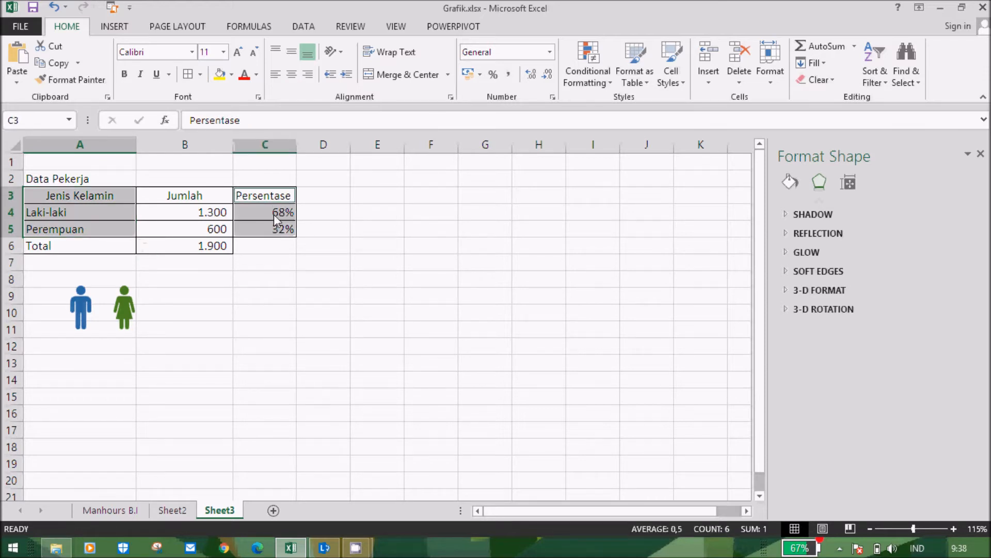
{"action": "left_click", "coordinate": [114, 26]}
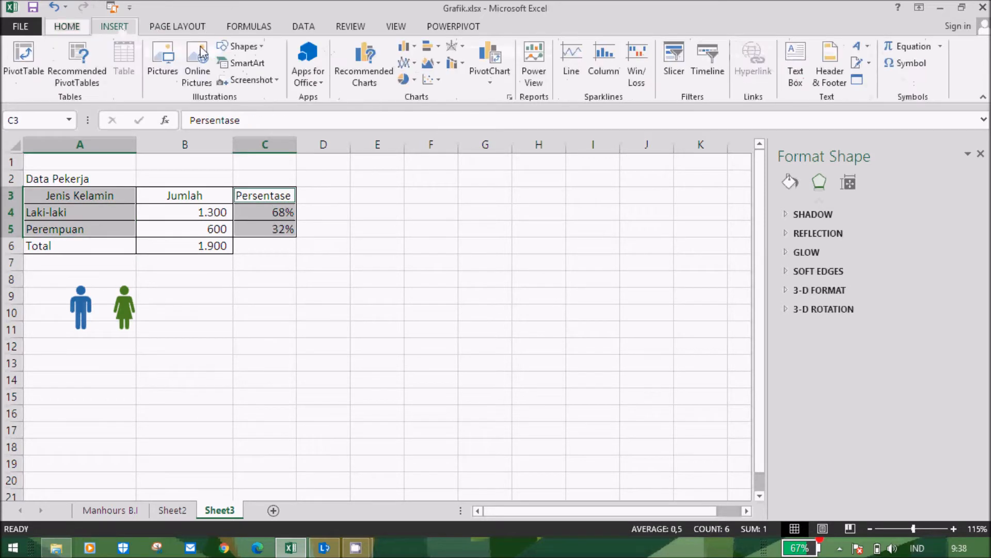
{"action": "left_click", "coordinate": [416, 47]}
{"action": "left_click", "coordinate": [413, 98]}
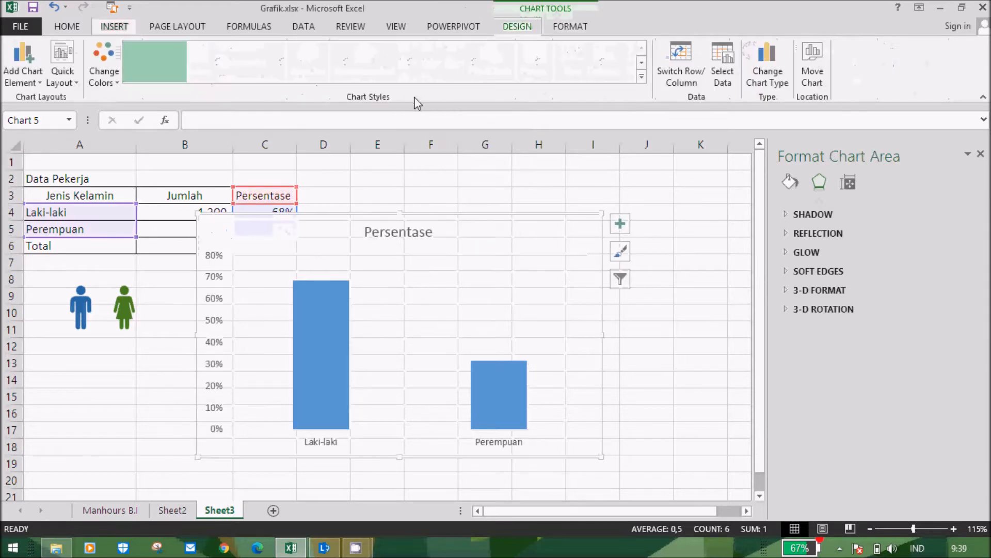
{"action": "left_click", "coordinate": [670, 350]}
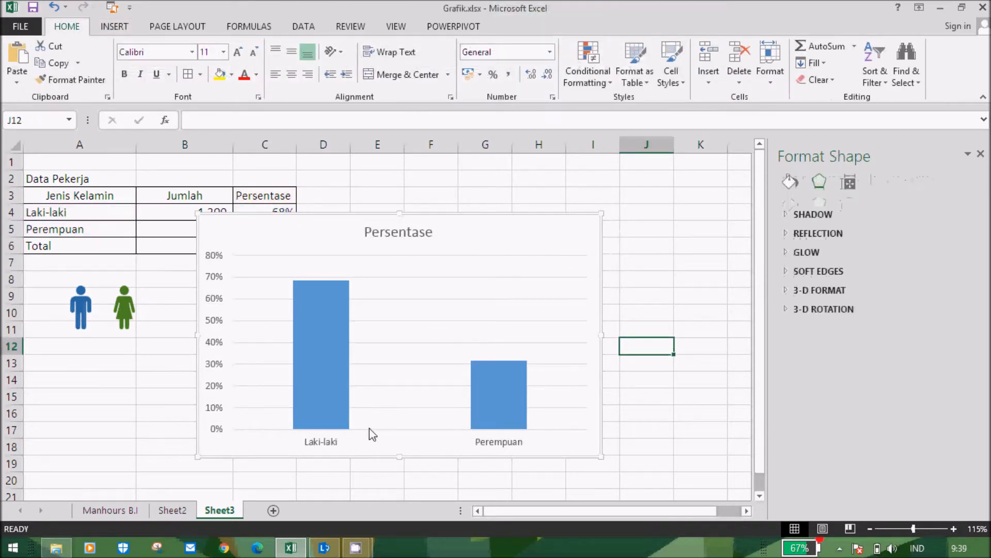
{"action": "left_click_drag", "start_coordinate": [498, 236], "coordinate": [544, 233]}
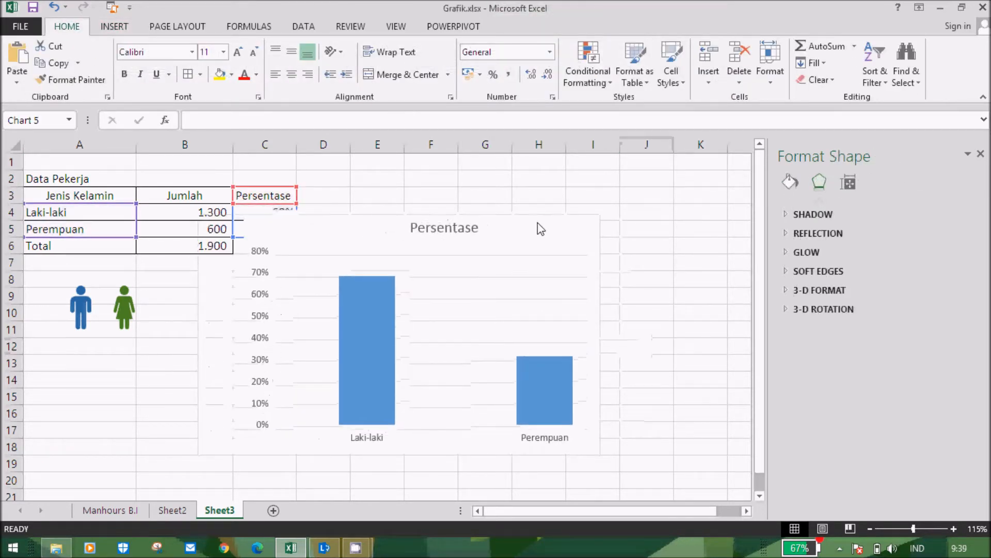
Set the chart's data series to 100% series overlap and 0% gap width
{"action": "left_click", "coordinate": [368, 340]}
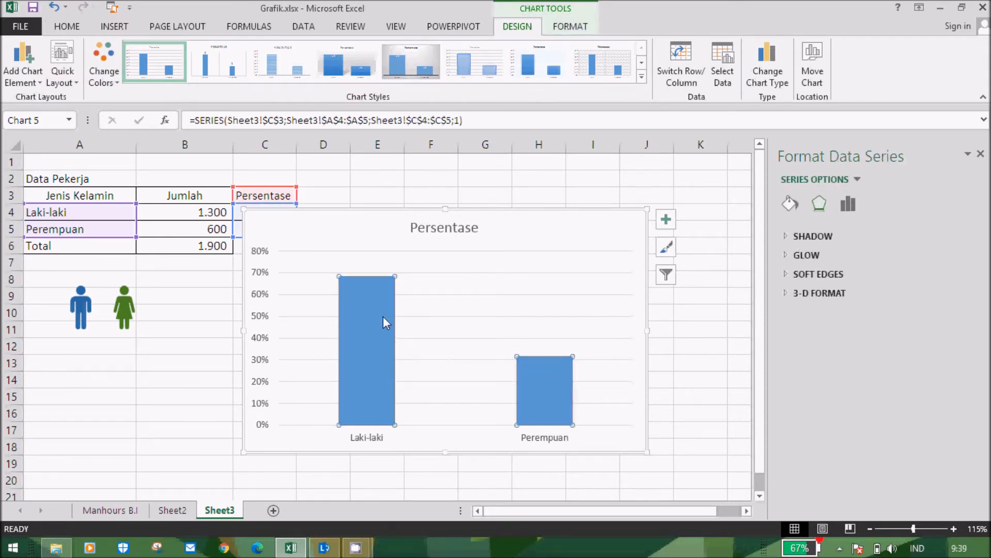
{"action": "mouse_move", "coordinate": [381, 313]}
{"action": "left_click", "coordinate": [849, 207]}
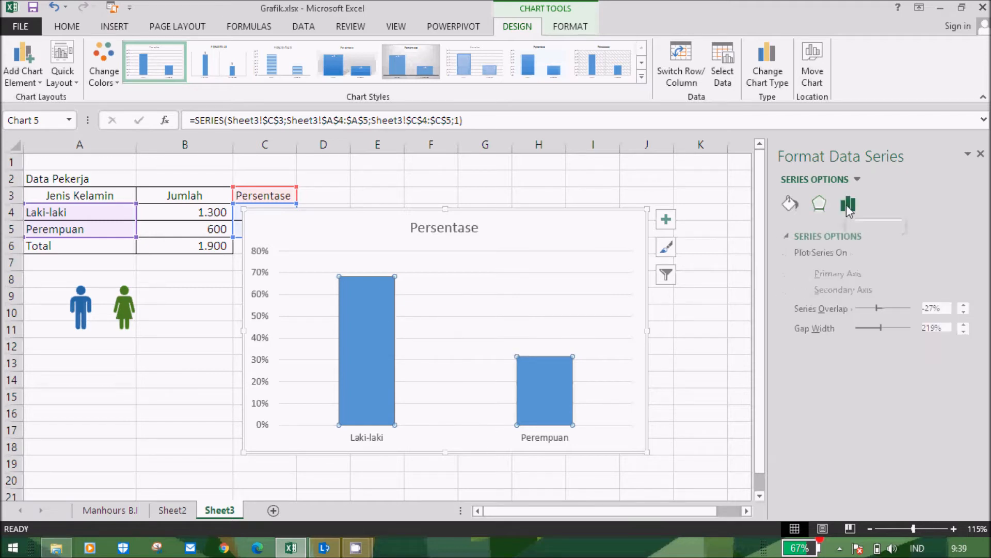
{"action": "left_click_drag", "start_coordinate": [876, 308], "coordinate": [847, 331]}
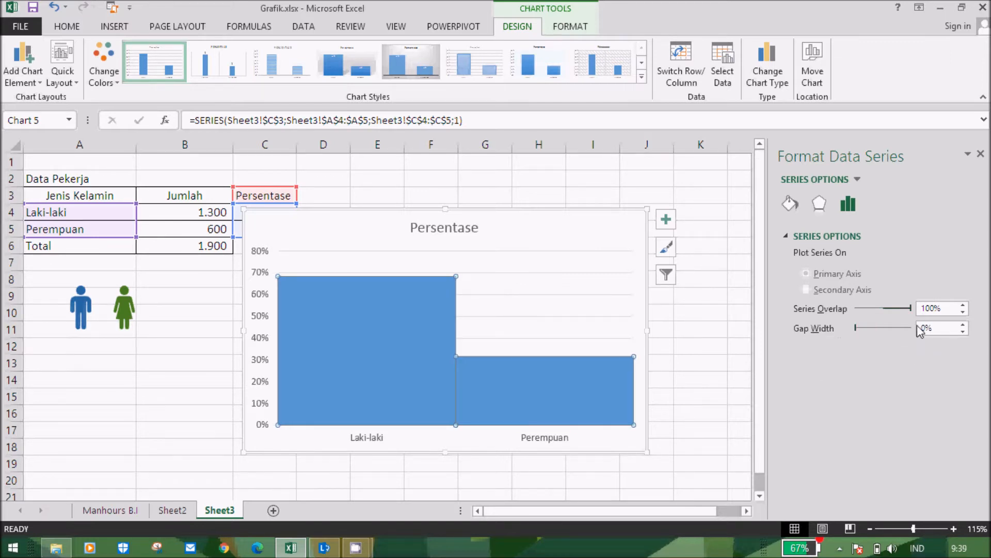
{"action": "left_click", "coordinate": [693, 334]}
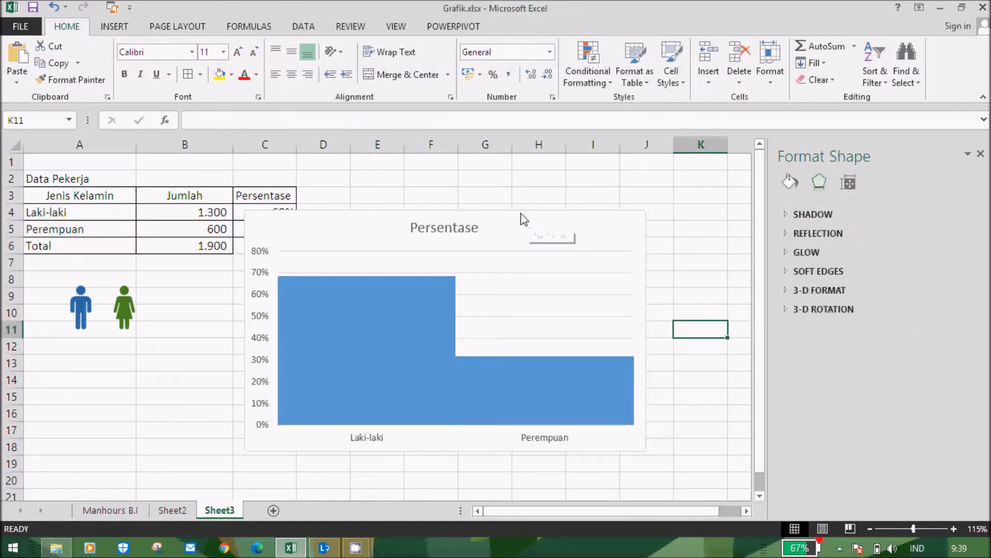
Narrow the Persentase chart to under three columns wide and place it over columns E to G, starting at row 8
{"action": "left_click", "coordinate": [632, 289]}
{"action": "left_click", "coordinate": [649, 333]}
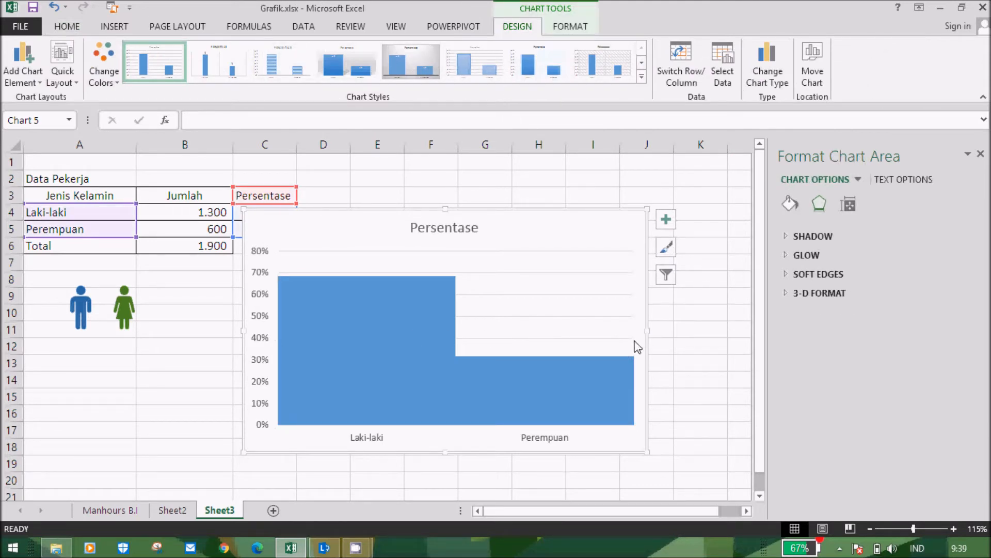
{"action": "left_click_drag", "start_coordinate": [648, 330], "coordinate": [453, 333]}
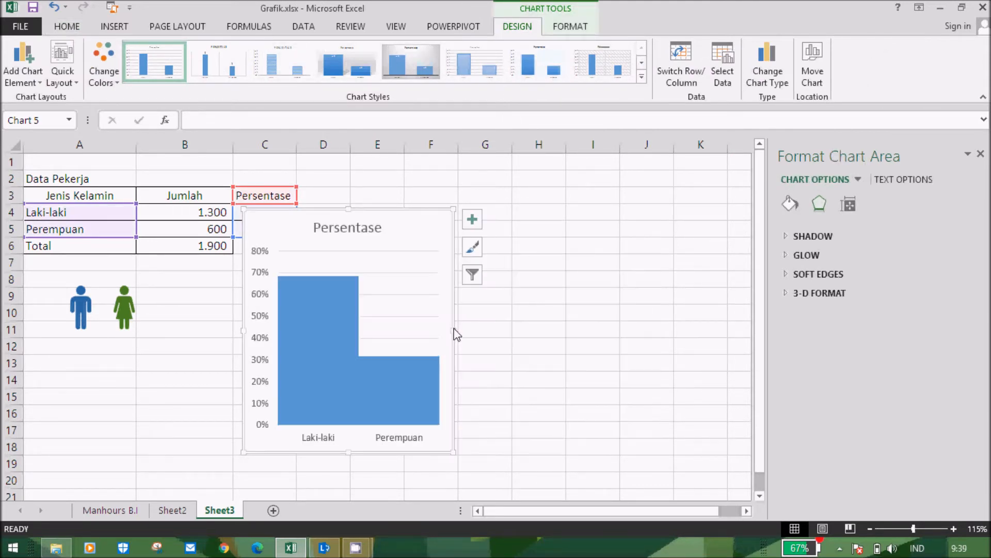
{"action": "left_click_drag", "start_coordinate": [400, 224], "coordinate": [560, 241]}
{"action": "left_click_drag", "start_coordinate": [614, 348], "coordinate": [552, 354]}
{"action": "left_click", "coordinate": [618, 380]}
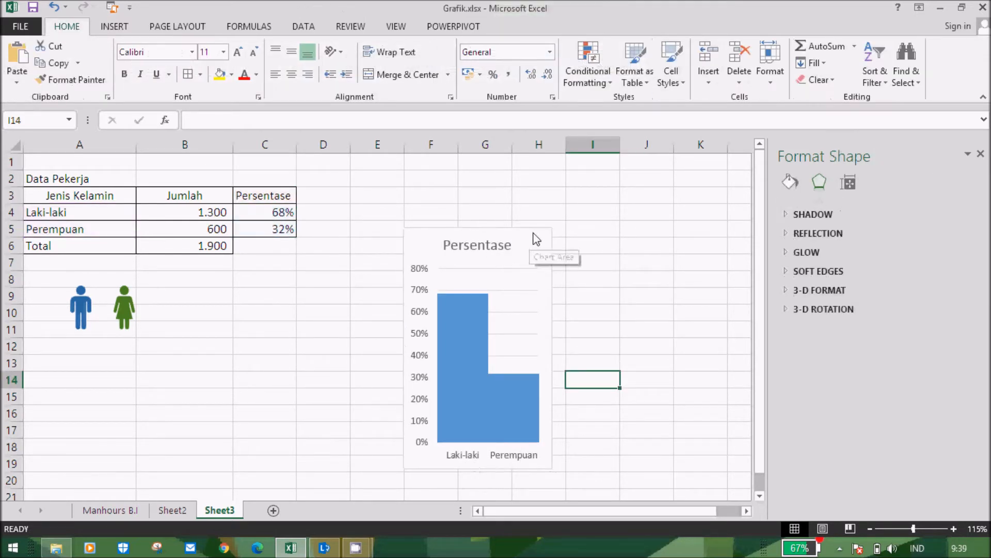
{"action": "left_click_drag", "start_coordinate": [536, 232], "coordinate": [495, 275]}
{"action": "left_click", "coordinate": [643, 211]}
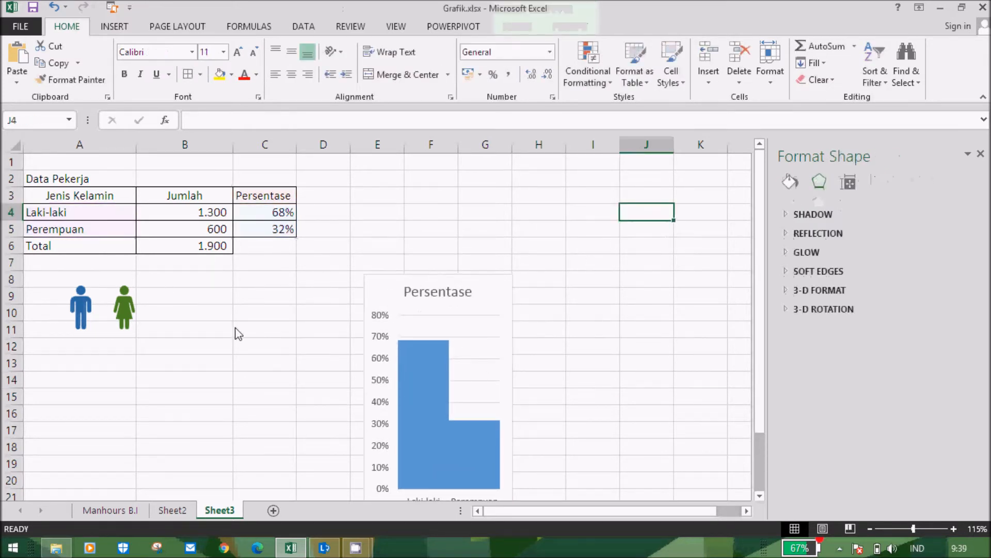
Move the blue man icon to just below the green woman icon, around rows 12 to 15
{"action": "left_click_drag", "start_coordinate": [80, 310], "coordinate": [436, 346]}
{"action": "left_click_drag", "start_coordinate": [356, 314], "coordinate": [445, 229]}
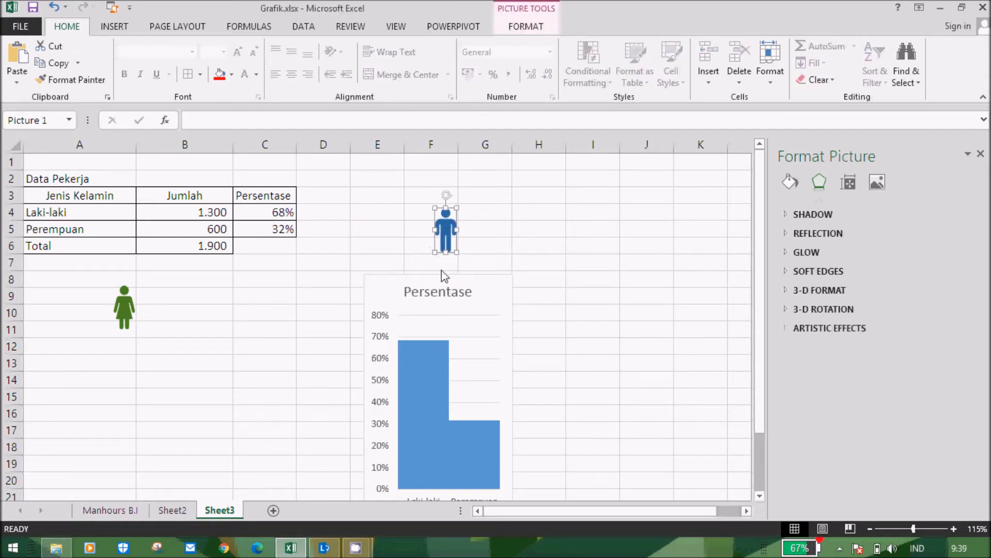
{"action": "left_click_drag", "start_coordinate": [448, 245], "coordinate": [145, 378]}
{"action": "left_click", "coordinate": [256, 330]}
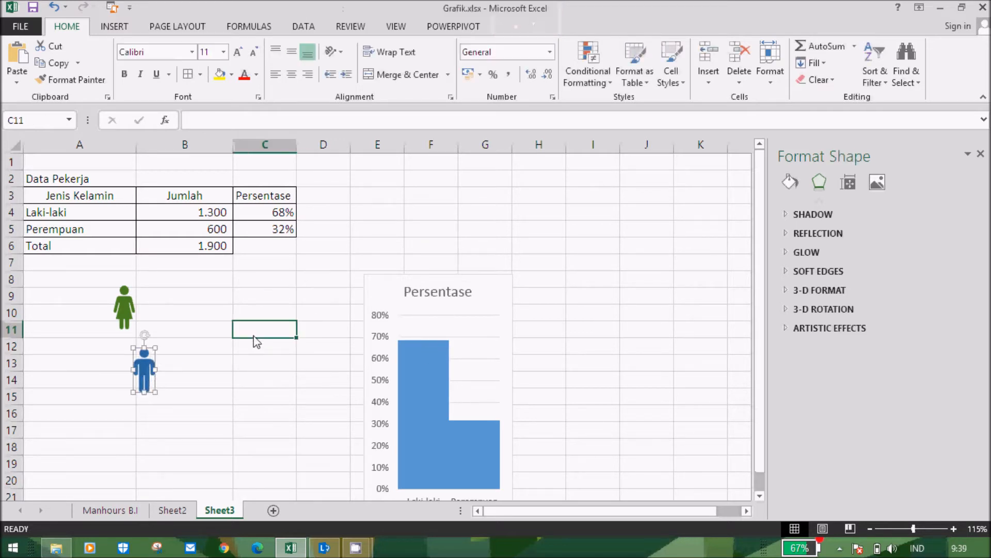
Add the header "Icons" in cell D3 and apply all borders to D3:D5
{"action": "left_click", "coordinate": [325, 197]}
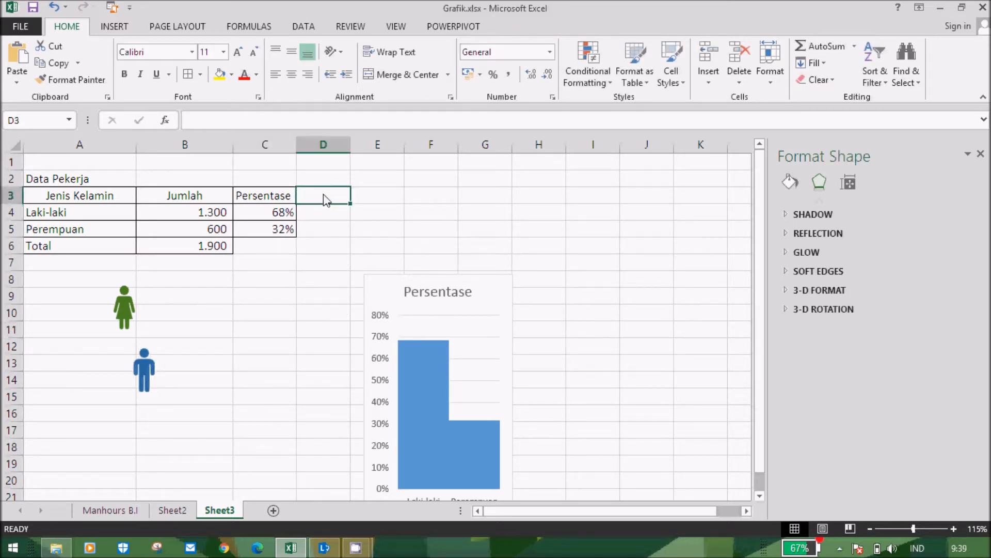
{"action": "type", "text": "Icons"}
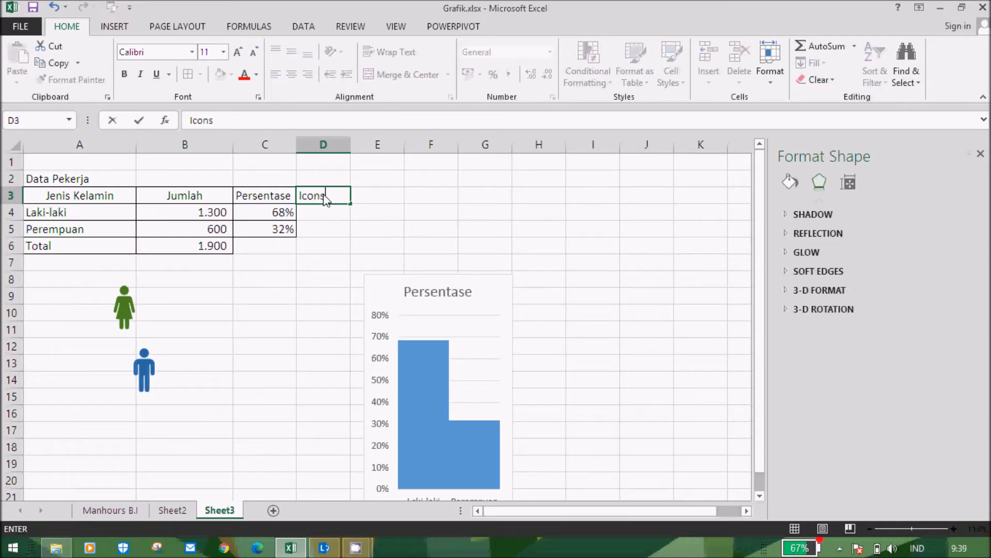
{"action": "key", "text": "Return"}
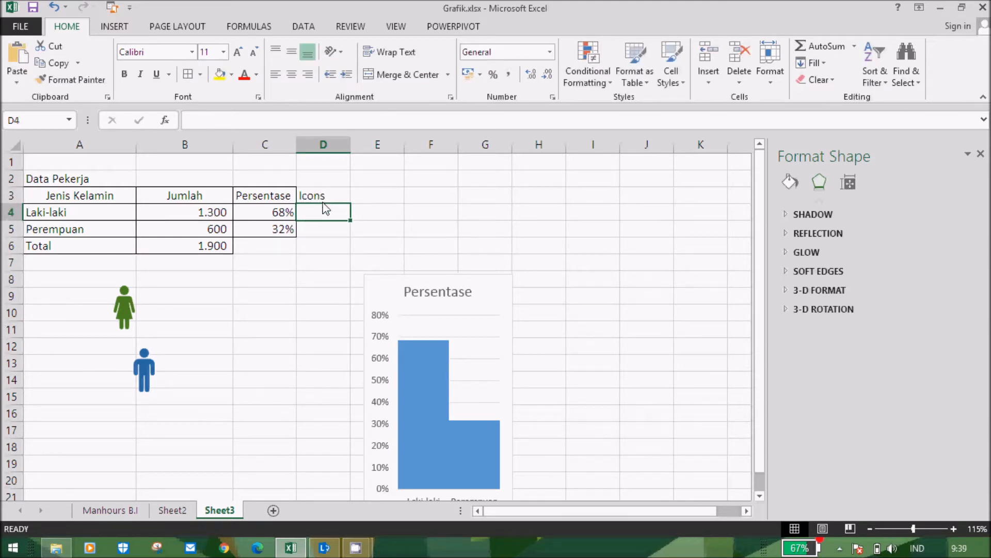
{"action": "left_click_drag", "start_coordinate": [324, 196], "coordinate": [323, 232]}
{"action": "left_click", "coordinate": [186, 75]}
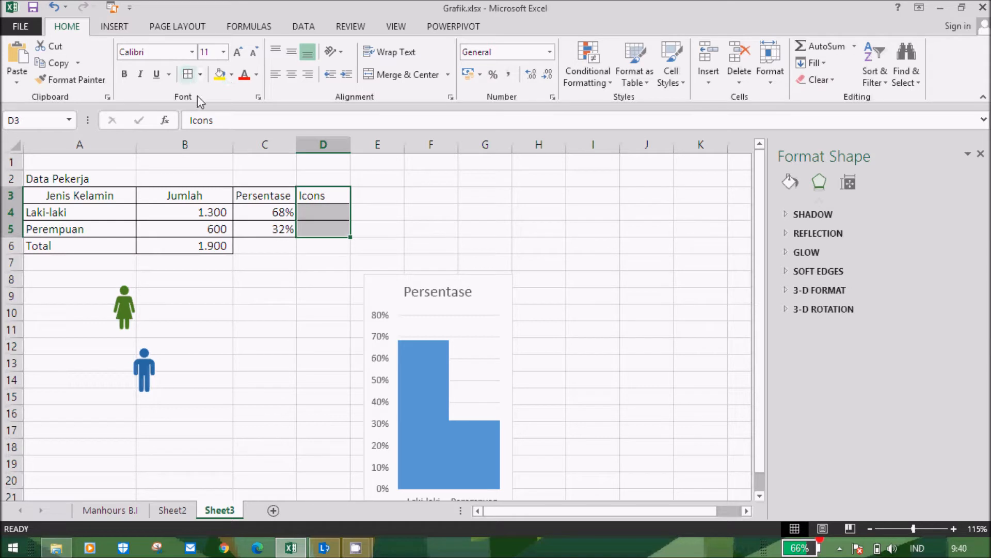
Enter the formula =C4 in cell D4 and fill it down to D5 so the Icons column repeats the percentages
{"action": "left_click", "coordinate": [285, 263]}
{"action": "left_click", "coordinate": [334, 216]}
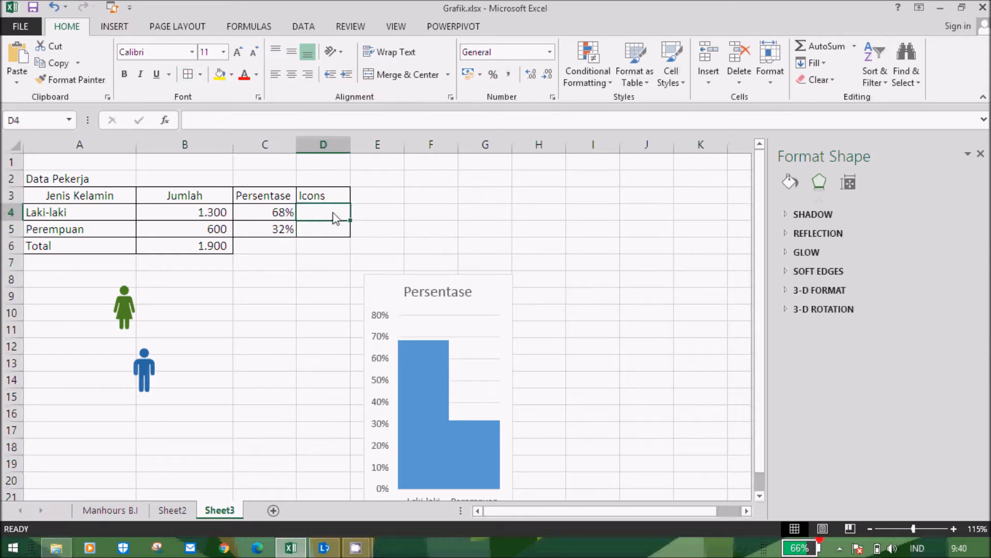
{"action": "type", "text": "="}
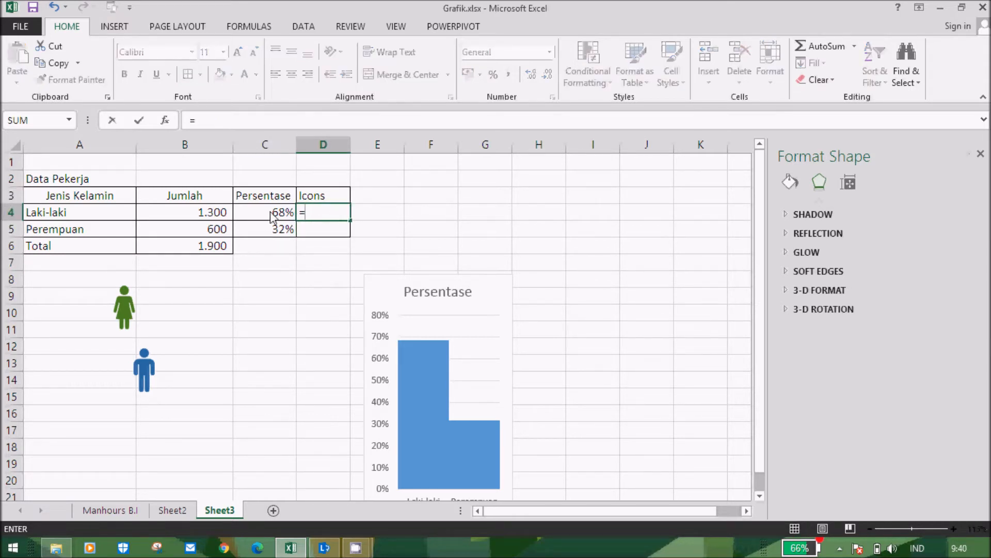
{"action": "left_click", "coordinate": [272, 216]}
{"action": "key", "text": "ctrl+Return"}
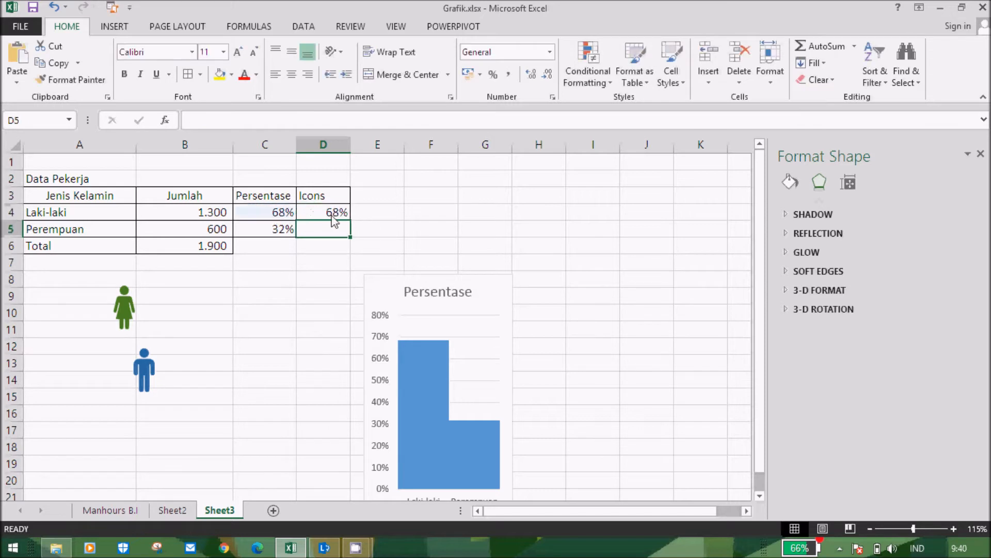
{"action": "left_click_drag", "start_coordinate": [351, 222], "coordinate": [345, 236]}
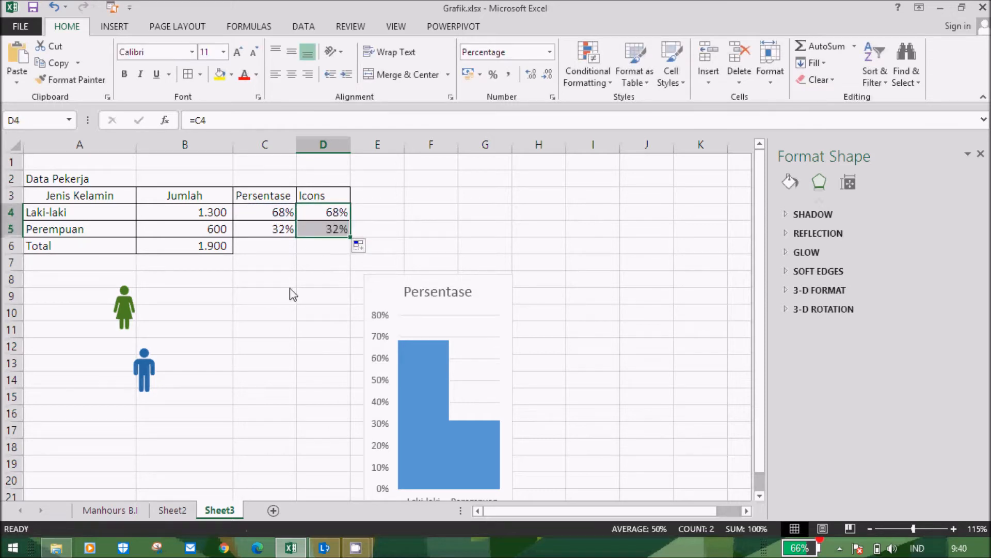
Move the Persentase chart up beside the data table, over columns F to H starting at row 4
{"action": "left_click", "coordinate": [289, 295]}
{"action": "left_click_drag", "start_coordinate": [507, 285], "coordinate": [564, 218]}
{"action": "left_click", "coordinate": [654, 302]}
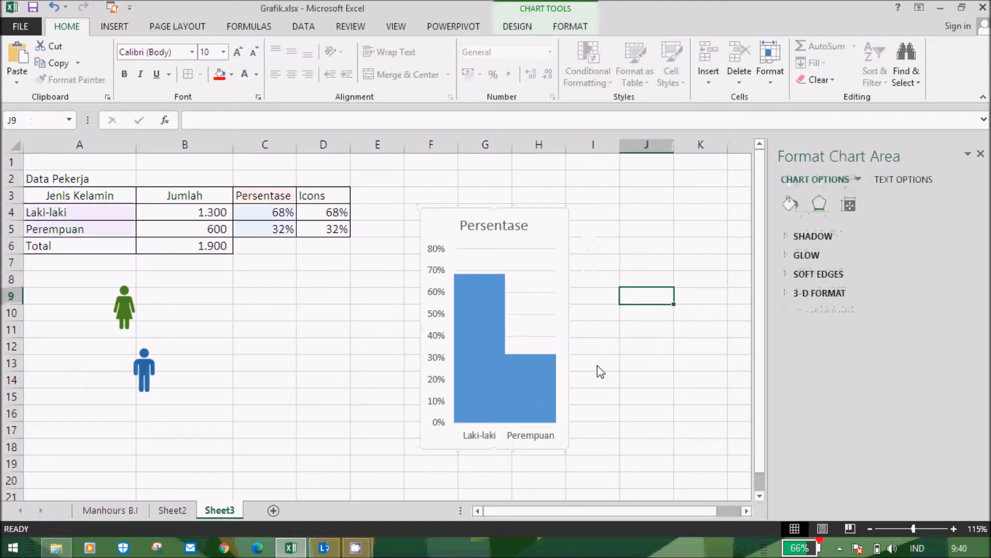
Add a new data series to the chart's data source, taking its name from the Icons header in cell D3
{"action": "left_click", "coordinate": [481, 296]}
{"action": "left_click", "coordinate": [481, 296]}
{"action": "right_click", "coordinate": [482, 298]}
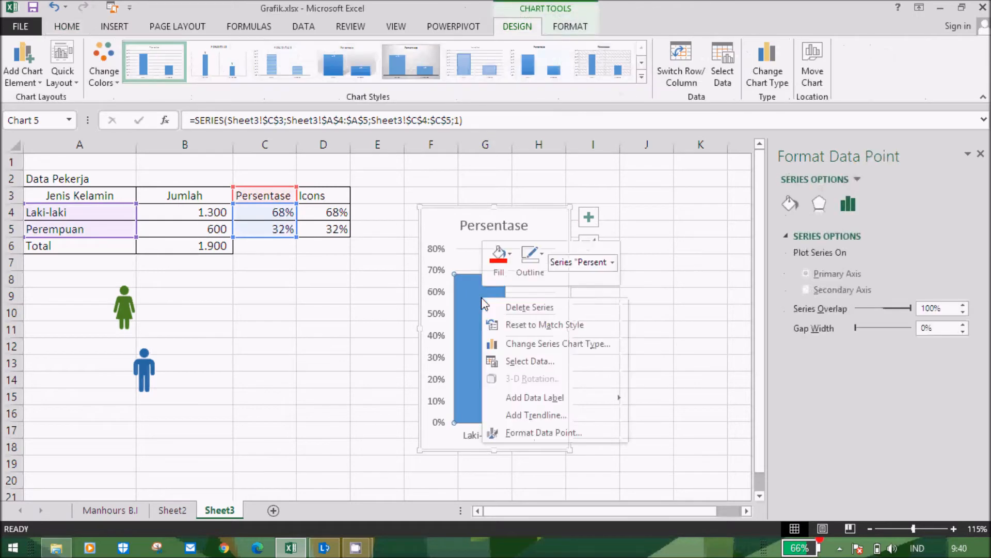
{"action": "left_click", "coordinate": [518, 361]}
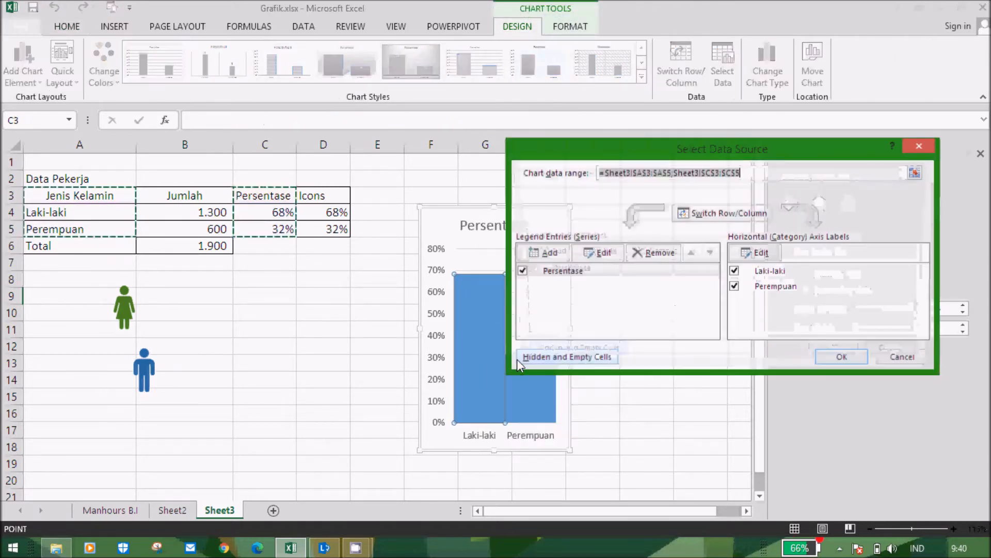
{"action": "left_click", "coordinate": [557, 256]}
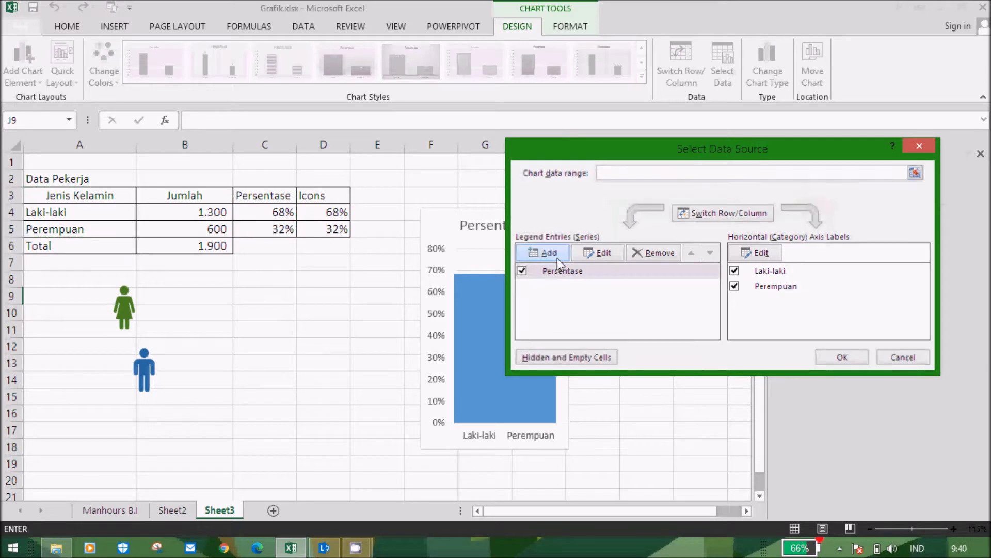
{"action": "left_click", "coordinate": [337, 201]}
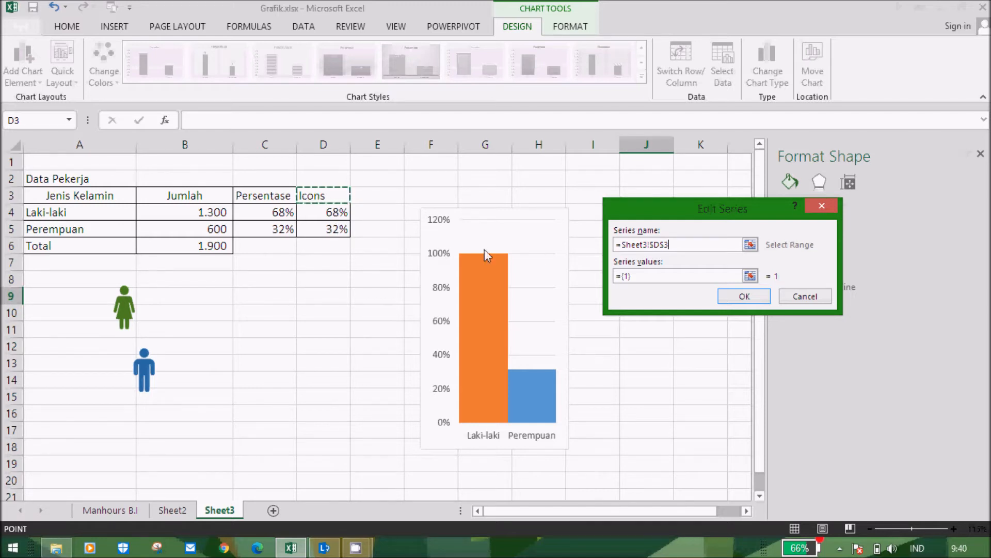
Set the Icons series values to =Sheet3!$D$4:$D$5 and apply the changed data source
{"action": "left_click", "coordinate": [665, 277]}
{"action": "key", "text": "BackSpace"}
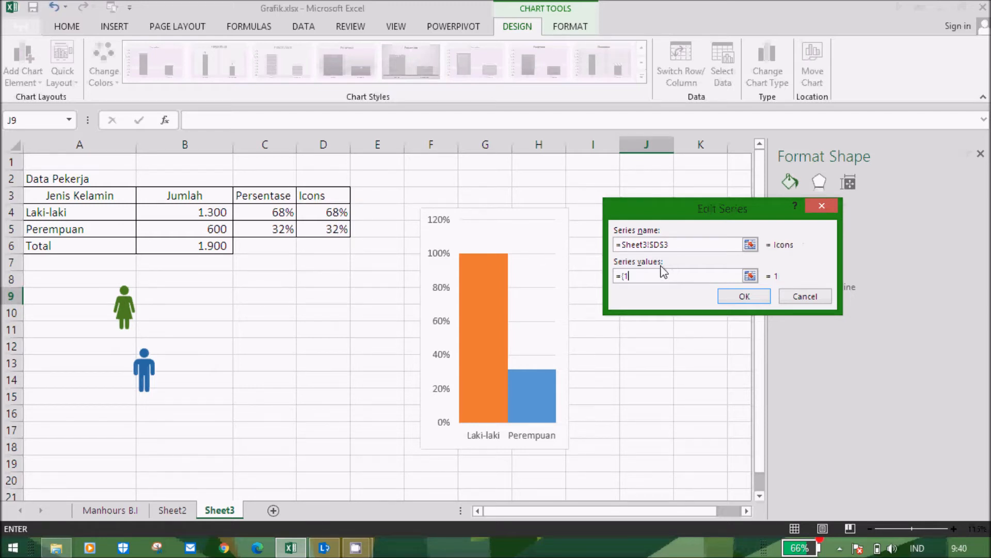
{"action": "left_click", "coordinate": [749, 277]}
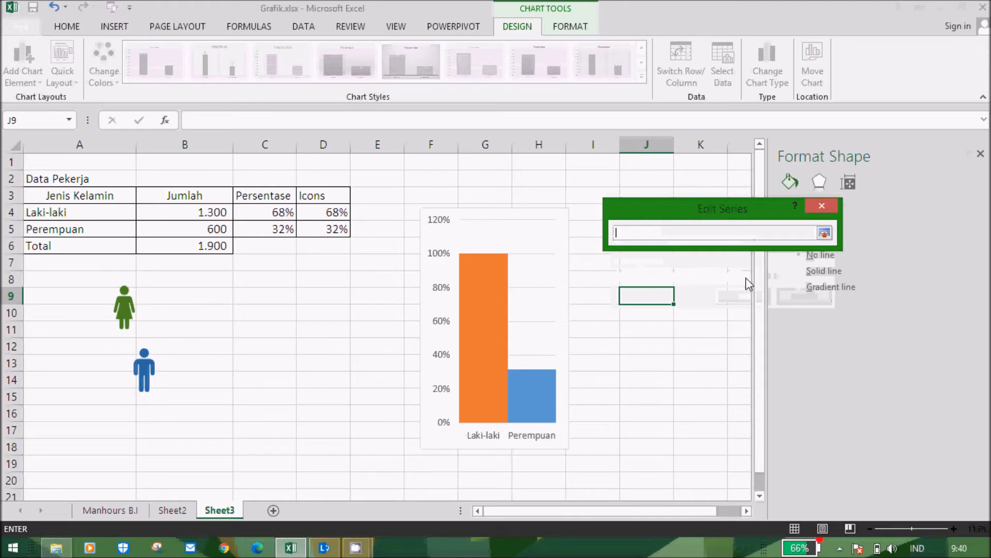
{"action": "left_click_drag", "start_coordinate": [341, 216], "coordinate": [344, 234]}
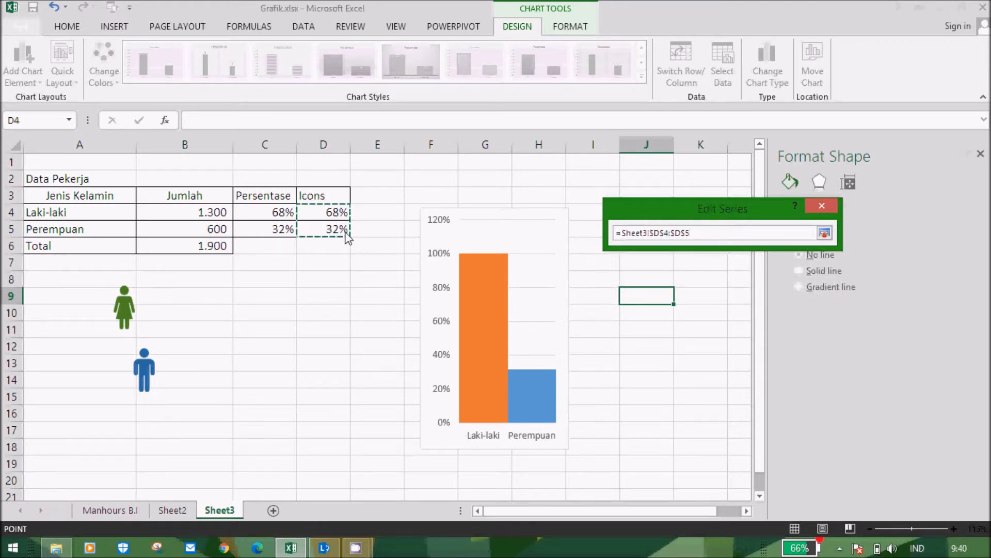
{"action": "key", "text": "Return"}
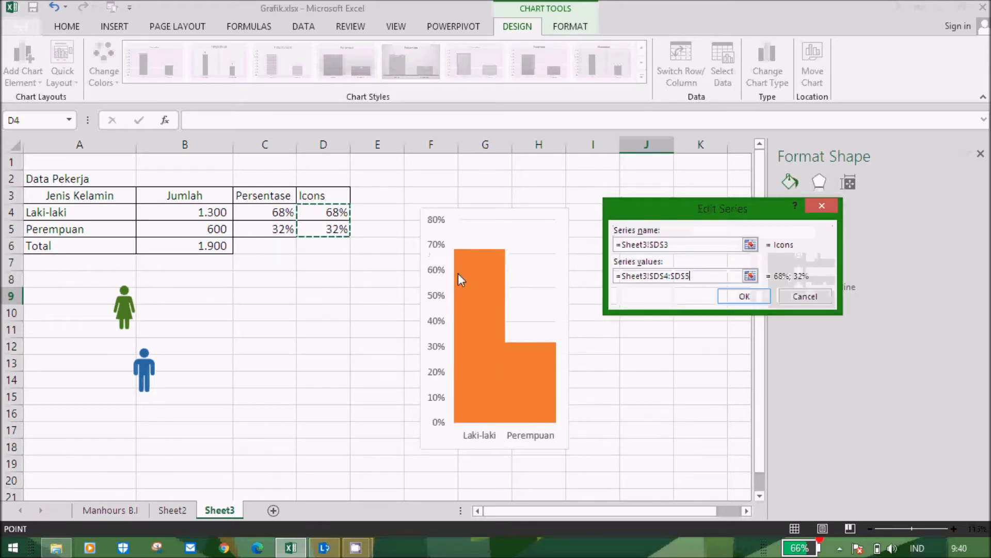
{"action": "left_click", "coordinate": [743, 298]}
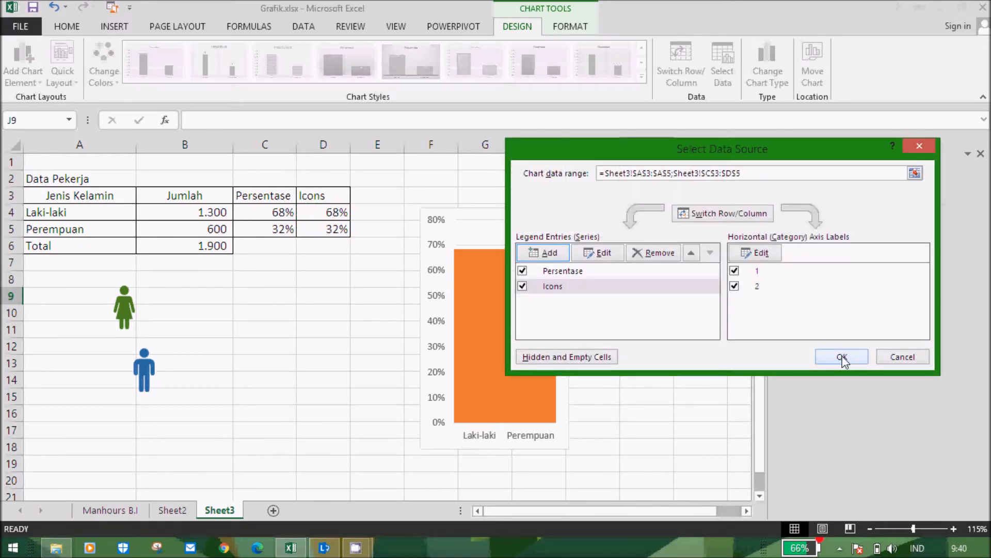
{"action": "left_click", "coordinate": [842, 357]}
{"action": "left_click", "coordinate": [631, 434]}
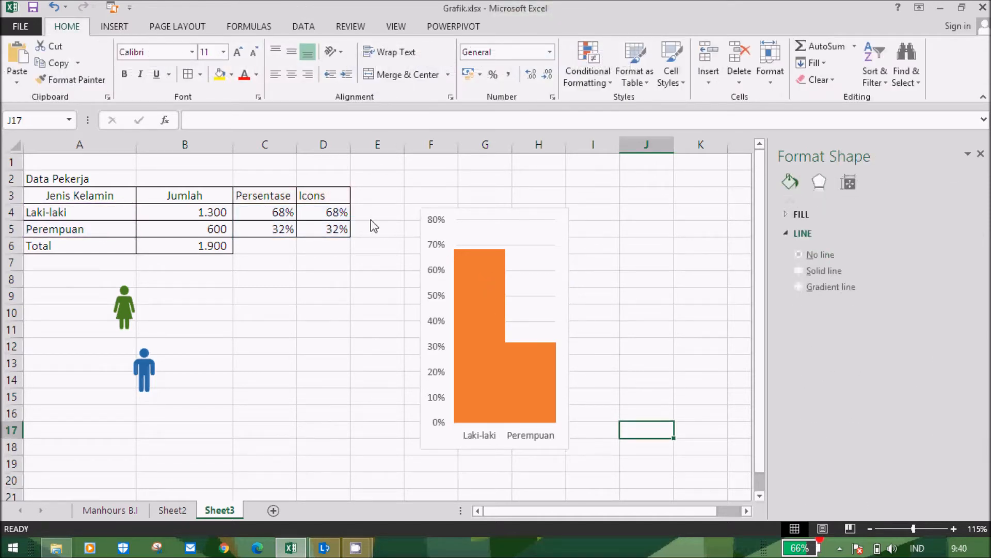
{"action": "left_click", "coordinate": [655, 301]}
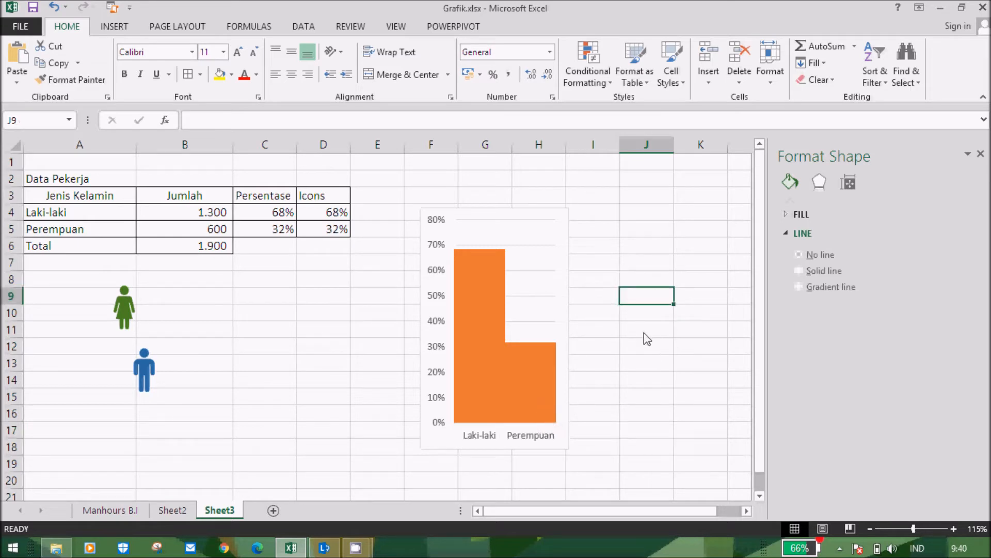
Change the Icons series to a scatter with straight lines and markers, keeping Persentase as a clustered column
{"action": "left_click", "coordinate": [542, 378]}
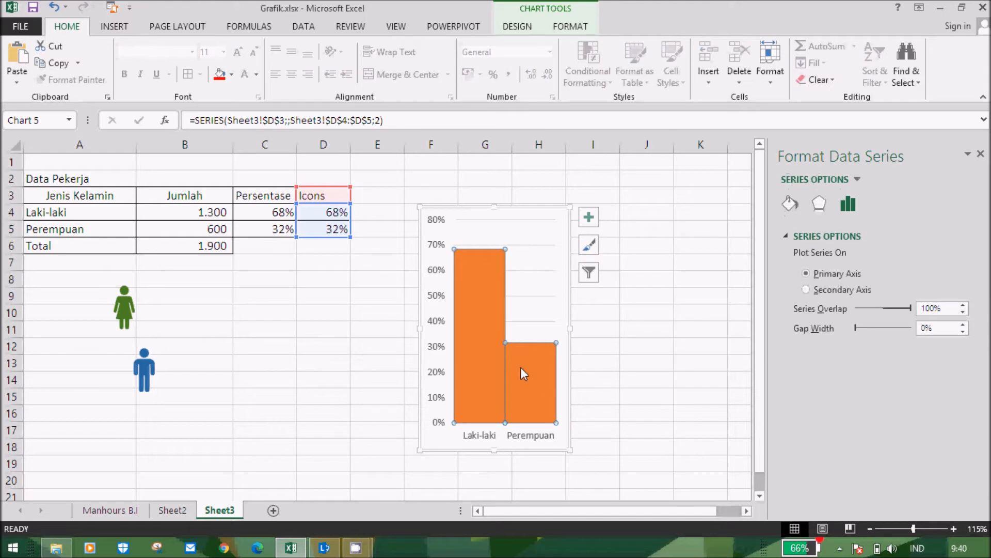
{"action": "right_click", "coordinate": [521, 368]}
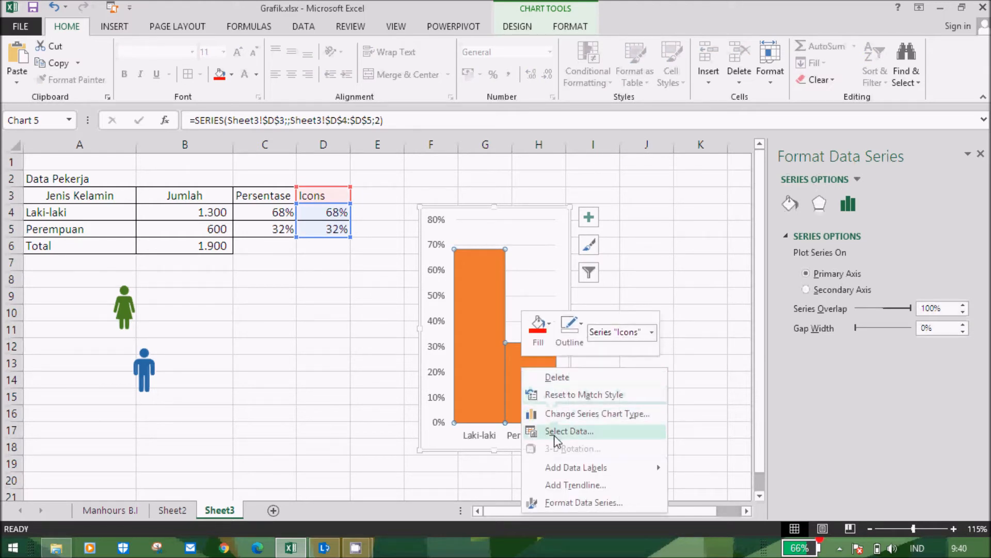
{"action": "left_click", "coordinate": [565, 414]}
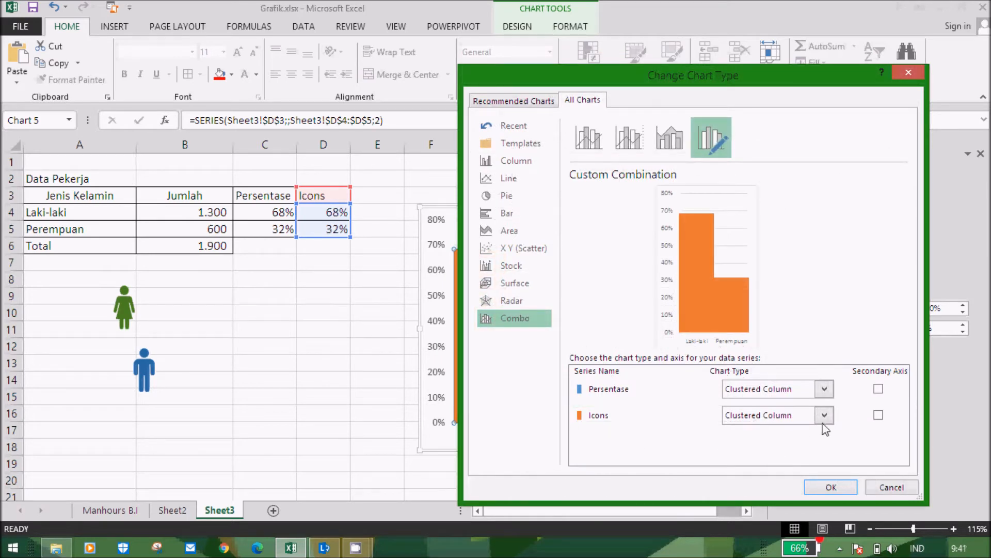
{"action": "left_click", "coordinate": [828, 420]}
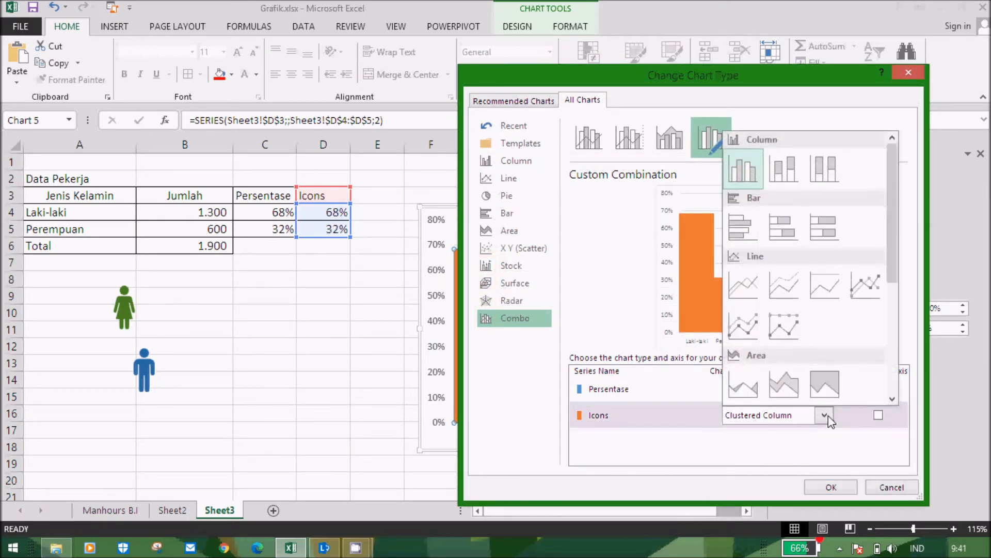
{"action": "left_click_drag", "start_coordinate": [894, 262], "coordinate": [887, 357]}
{"action": "left_click", "coordinate": [880, 355]}
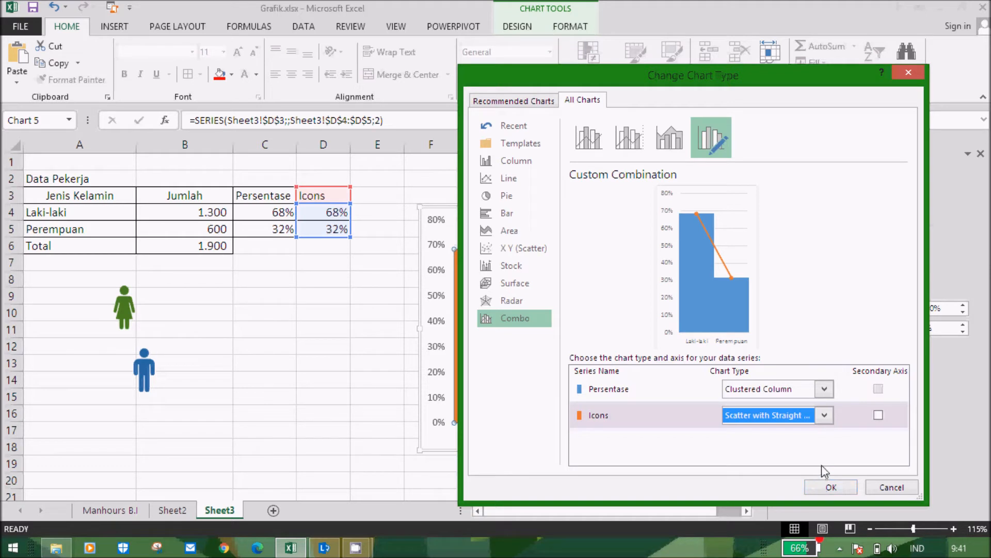
{"action": "left_click", "coordinate": [831, 487]}
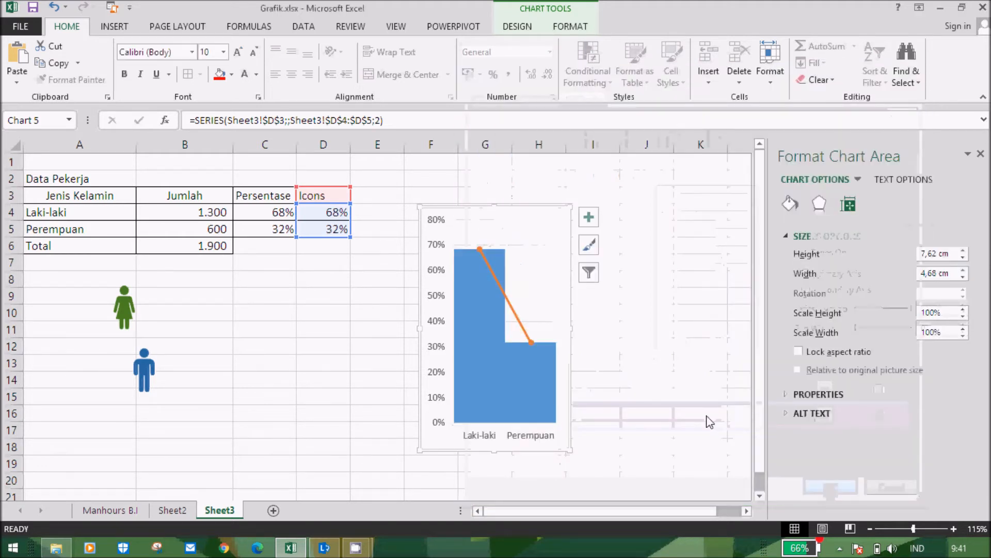
{"action": "left_click", "coordinate": [705, 413]}
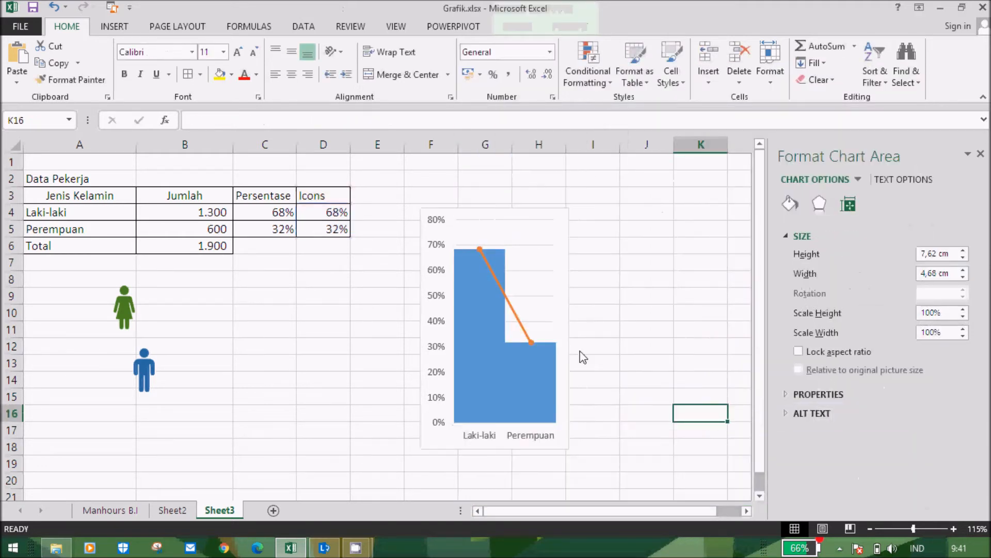
Remove the Icons series' connecting line by setting its shape outline to No Outline
{"action": "left_click", "coordinate": [516, 313]}
{"action": "right_click", "coordinate": [513, 314]}
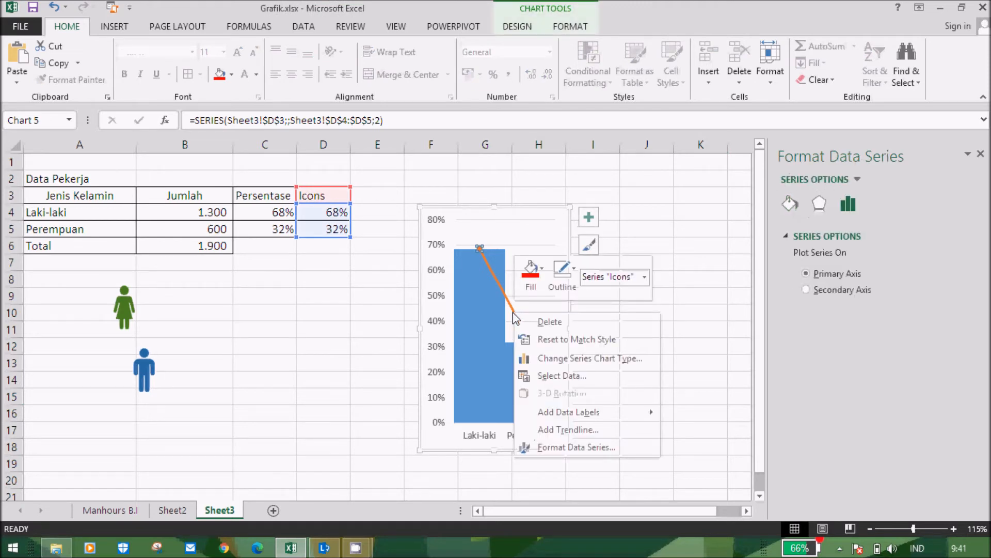
{"action": "left_click", "coordinate": [574, 28]}
{"action": "left_click", "coordinate": [574, 28]}
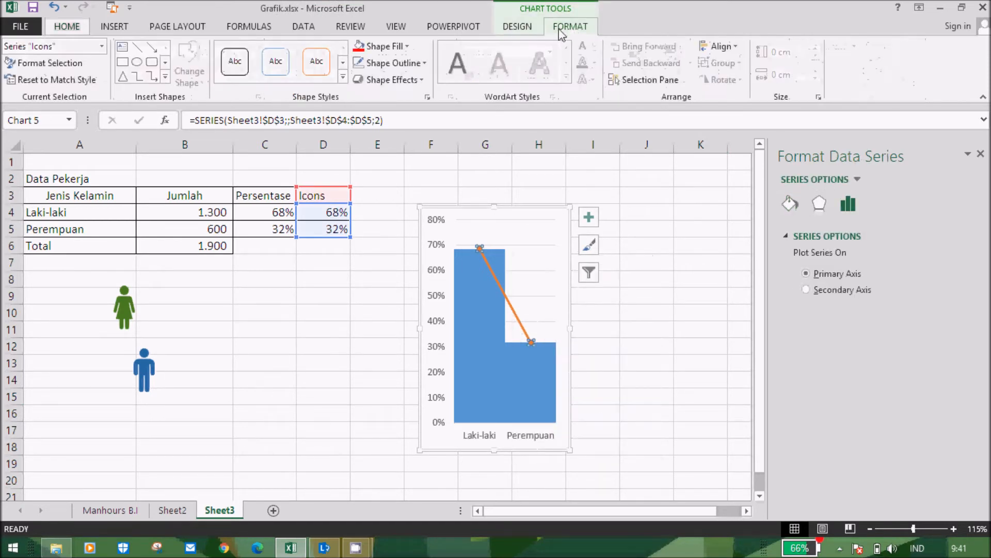
{"action": "left_click", "coordinate": [423, 63]}
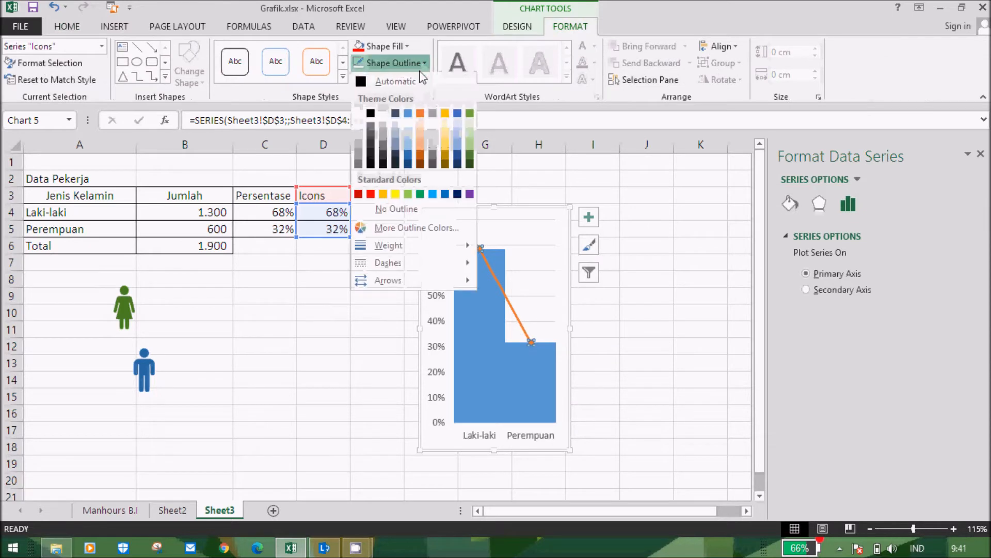
{"action": "left_click", "coordinate": [405, 211]}
{"action": "left_click", "coordinate": [648, 351]}
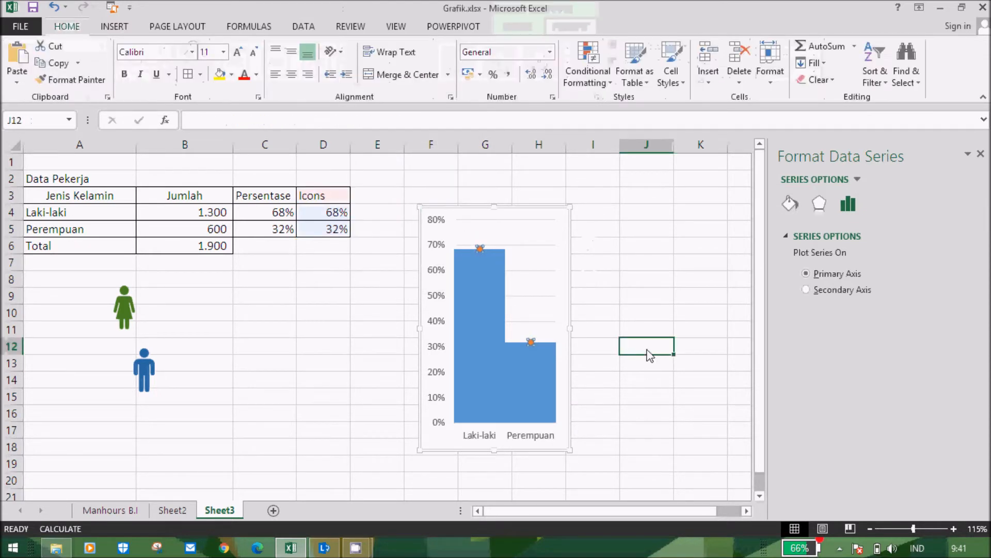
{"action": "left_click", "coordinate": [654, 251]}
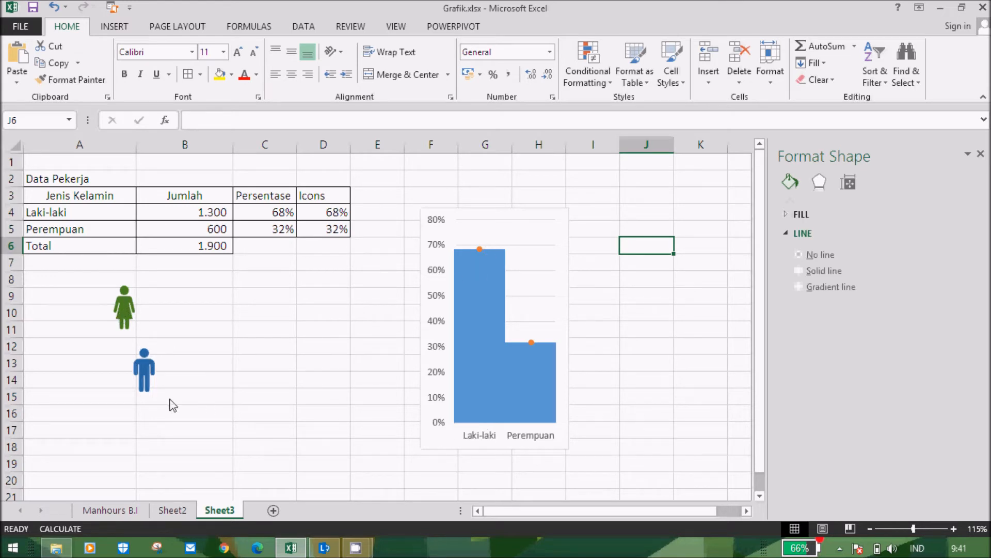
Move the blue man icon into column B around rows 10 to 12 and paste a copy of it onto the Laki-laki marker
{"action": "left_click", "coordinate": [149, 369]}
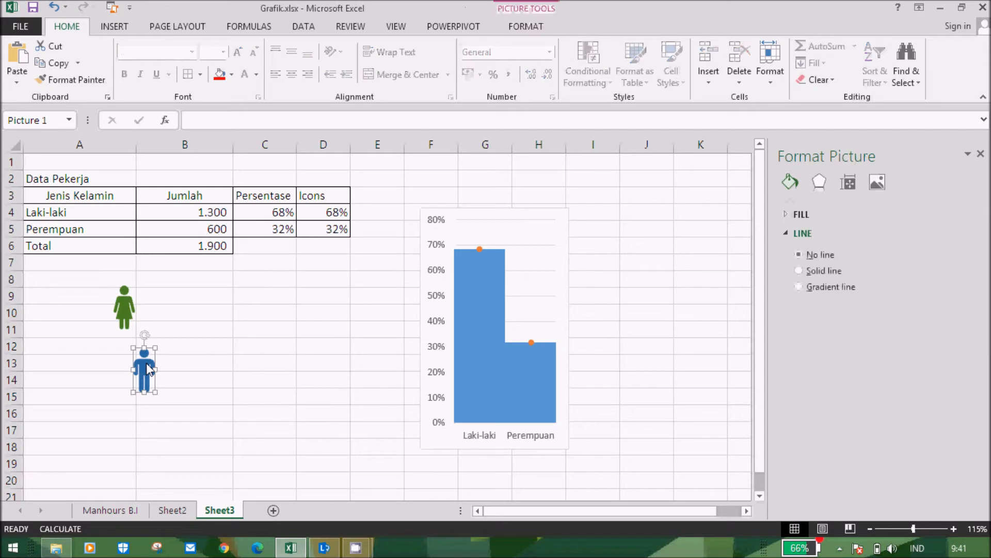
{"action": "left_click_drag", "start_coordinate": [149, 369], "coordinate": [190, 333]}
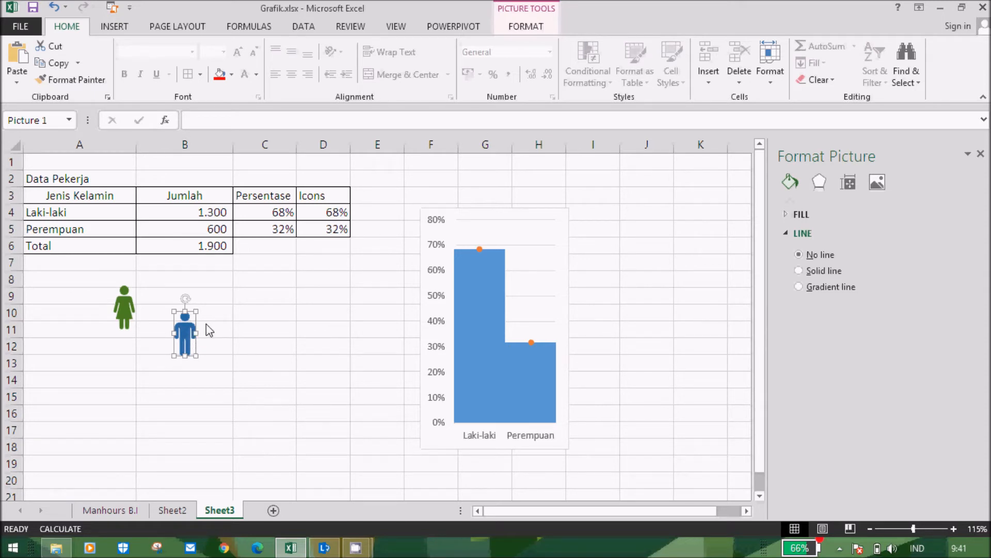
{"action": "left_click", "coordinate": [480, 250]}
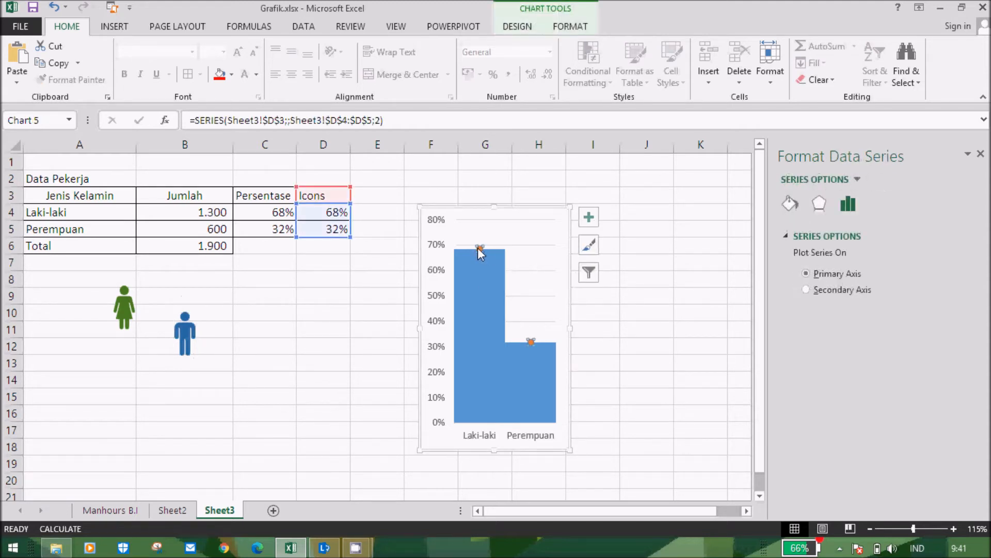
{"action": "left_click", "coordinate": [480, 249]}
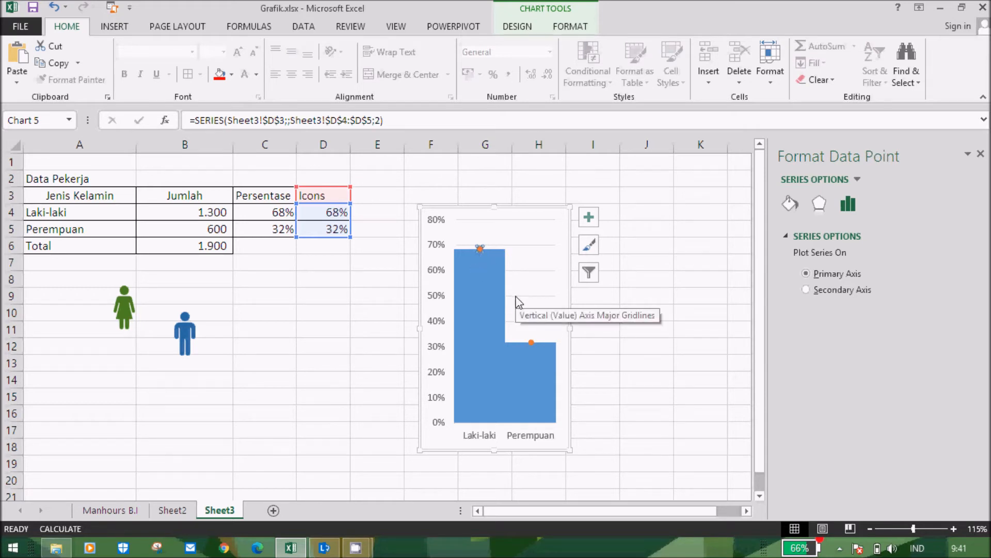
{"action": "key", "text": "ctrl+v"}
{"action": "left_click", "coordinate": [642, 342]}
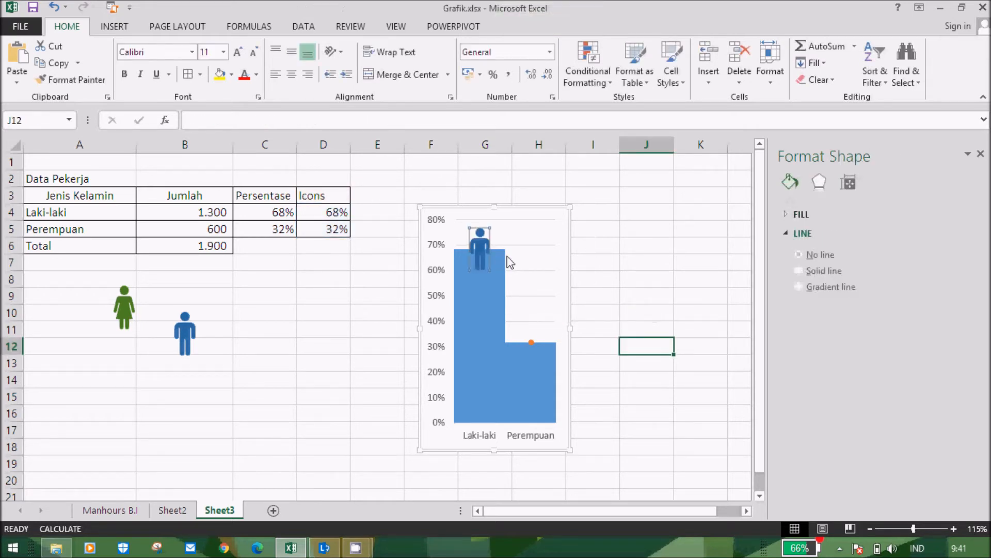
{"action": "left_click", "coordinate": [631, 261]}
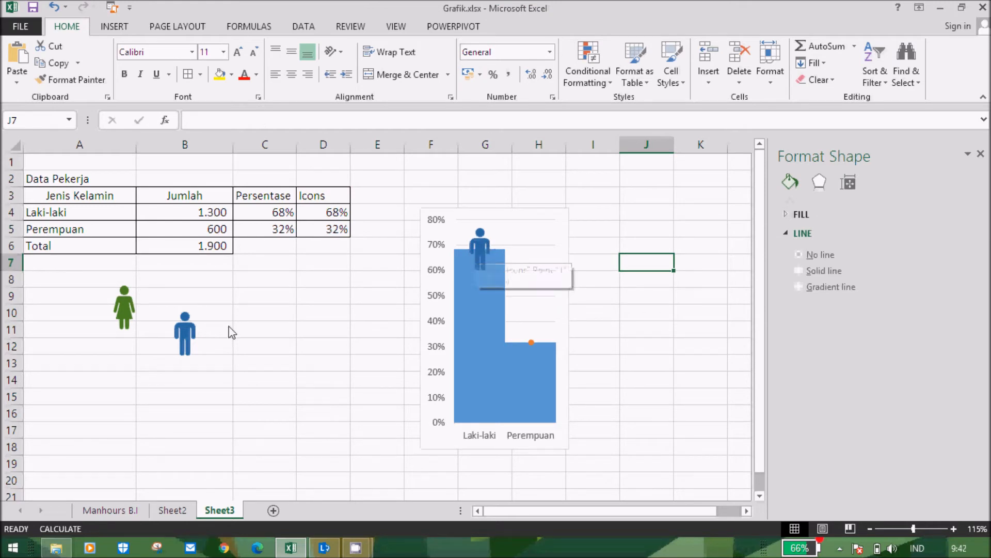
Copy the green woman icon and paste it onto the Perempuan marker of the Icons series
{"action": "left_click", "coordinate": [125, 314]}
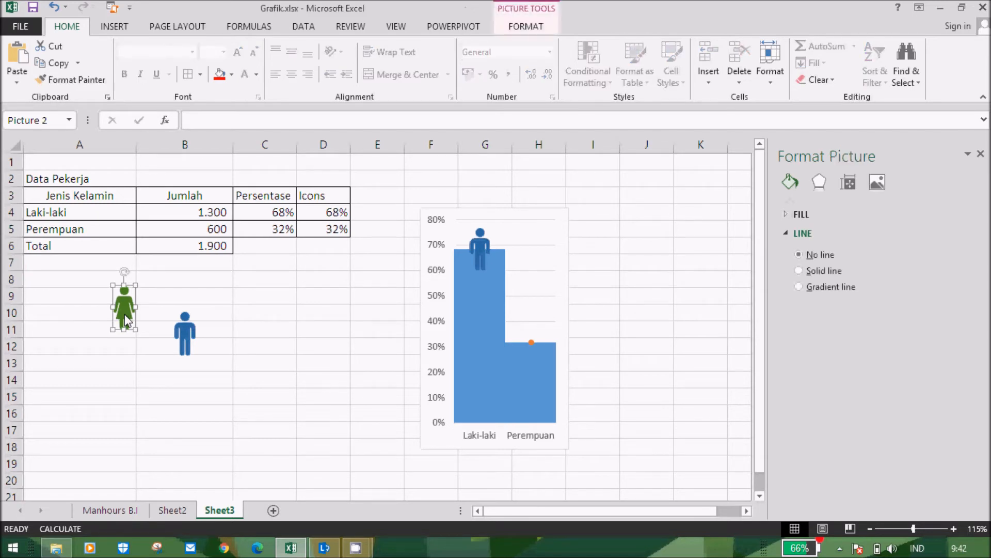
{"action": "left_click", "coordinate": [531, 345]}
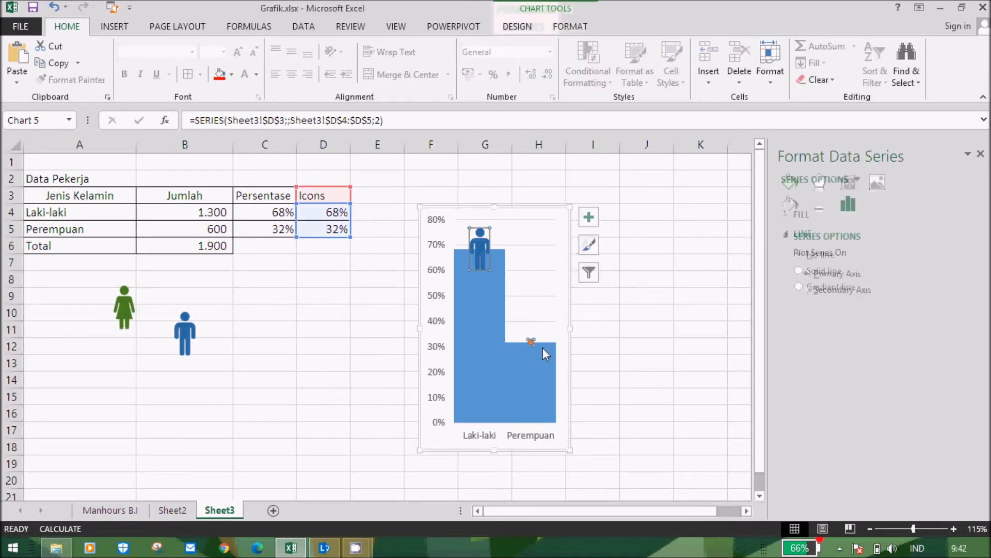
{"action": "left_click", "coordinate": [532, 345]}
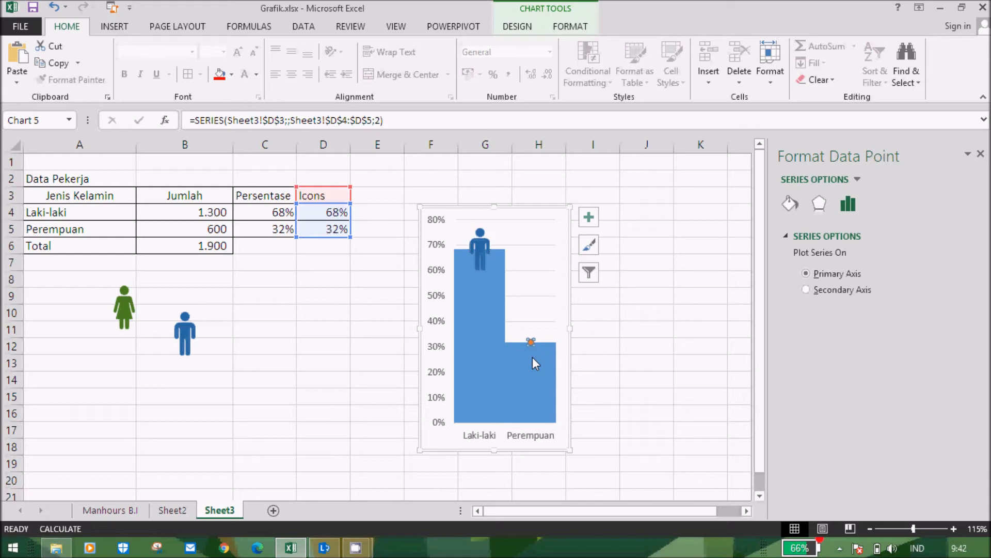
{"action": "key", "text": "ctrl+v"}
{"action": "left_click", "coordinate": [593, 475]}
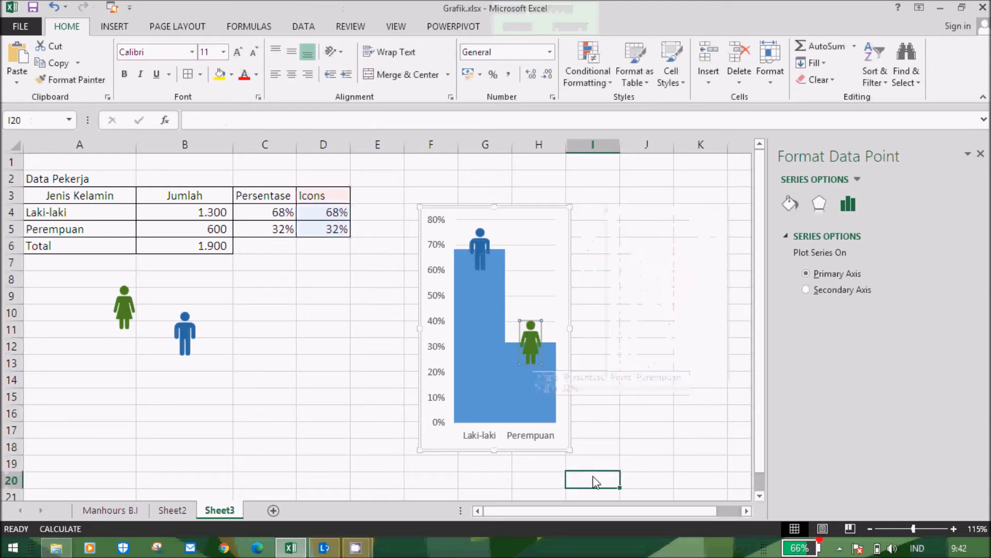
{"action": "left_click", "coordinate": [647, 346]}
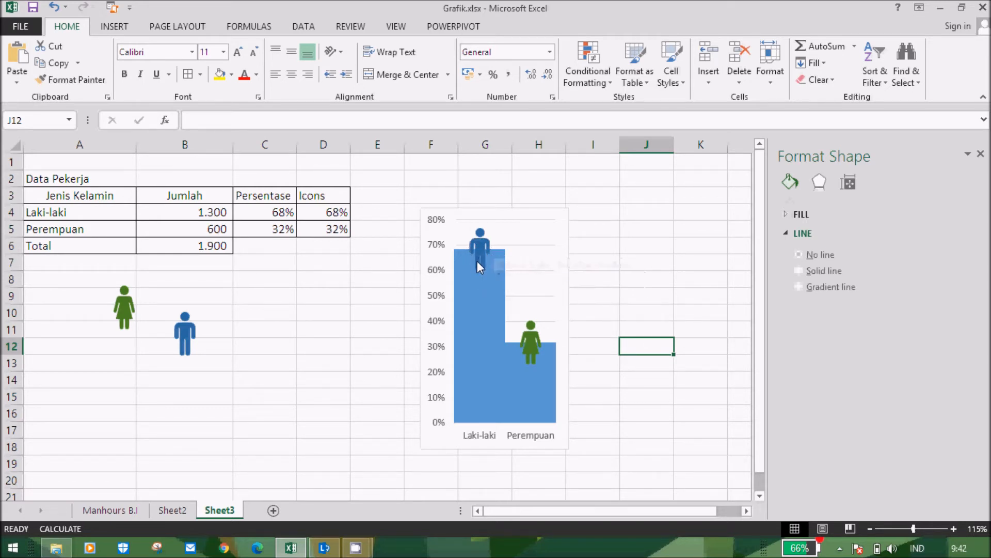
Extend the Laki-laki Icons formula in D4 to =C4+0,05
{"action": "left_click", "coordinate": [346, 217]}
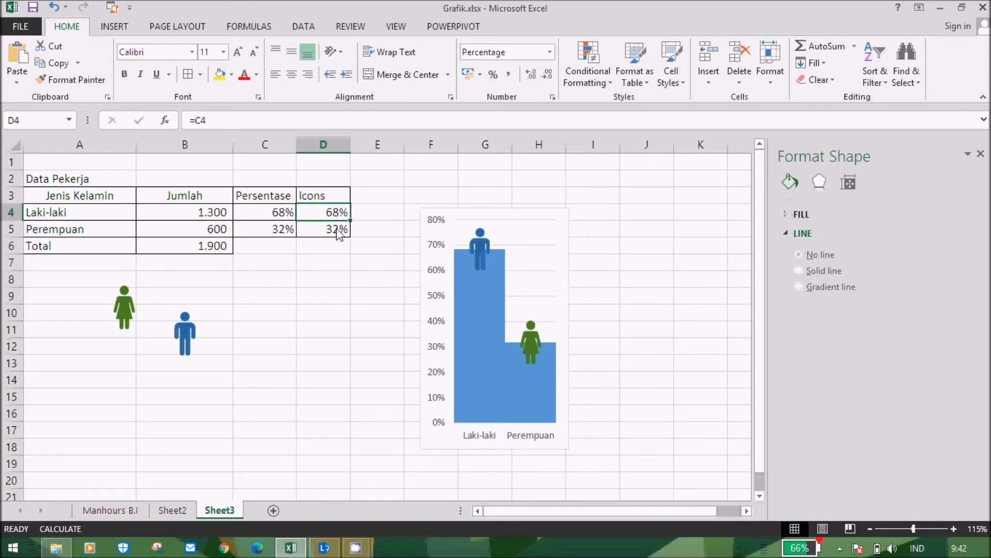
{"action": "left_click", "coordinate": [234, 121]}
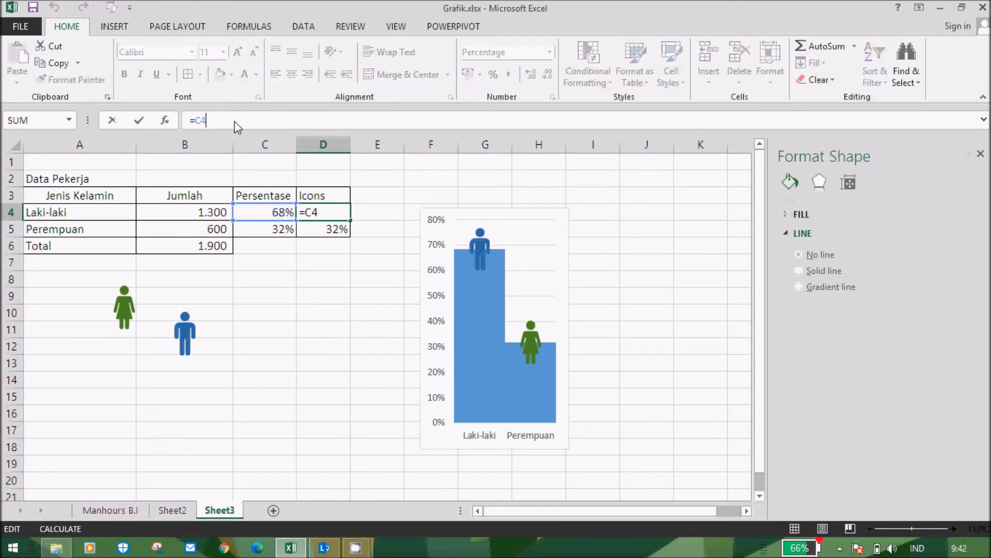
{"action": "type", "text": "+"}
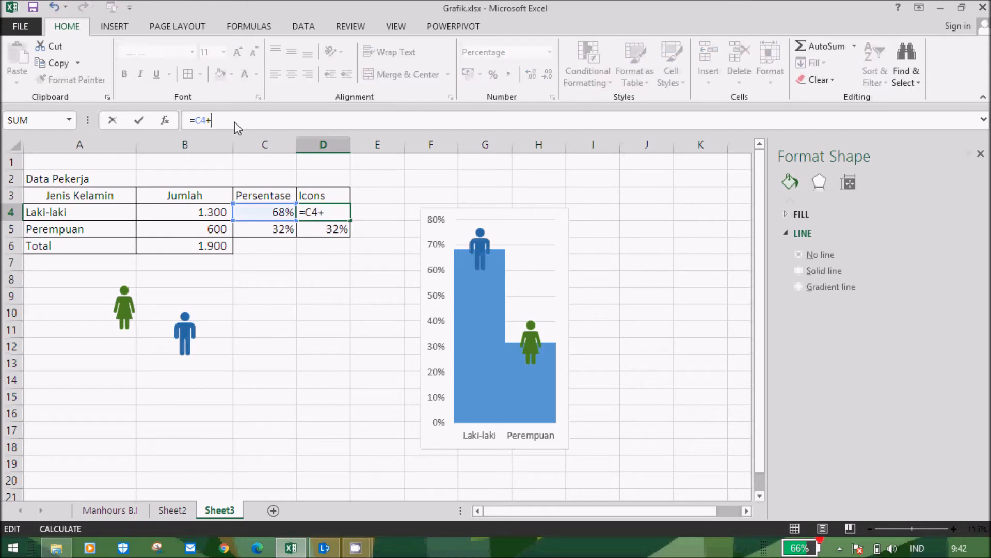
{"action": "type", "text": "0,05"}
{"action": "key", "text": "Return"}
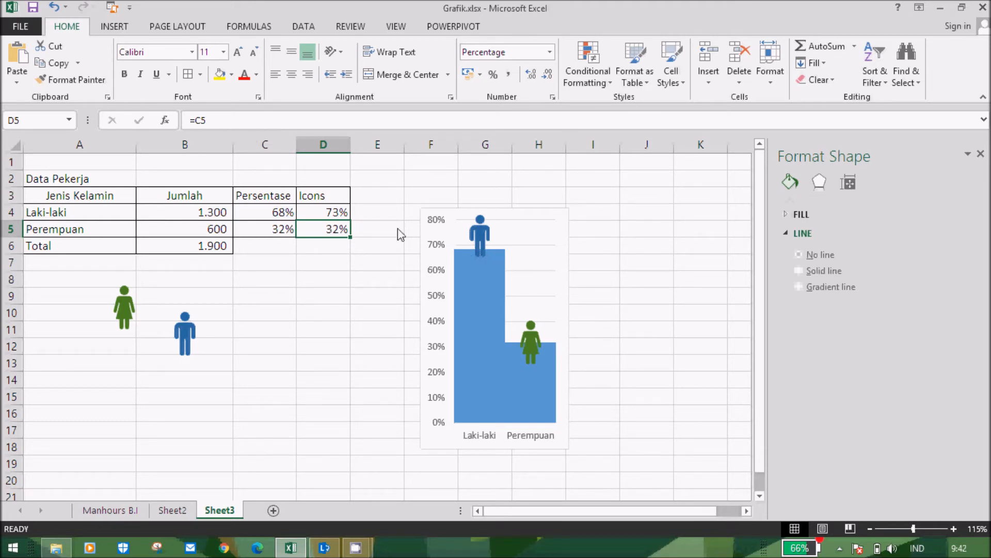
Change the Laki-laki Icons formula in D4 to =C4+0,1 to raise the man icon
{"action": "key", "text": "Up"}
{"action": "left_click", "coordinate": [256, 125]}
{"action": "key", "text": "BackSpace"}
{"action": "key", "text": "BackSpace"}
{"action": "type", "text": "1"}
{"action": "key", "text": "Return"}
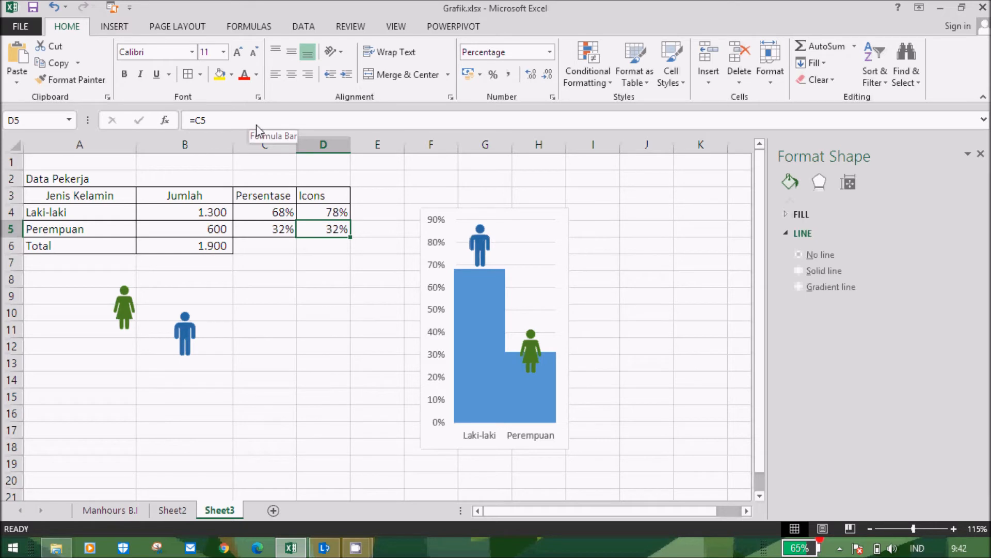
Fill the D4 formula down to D5 so the Perempuan icon gets the same offset
{"action": "left_click", "coordinate": [336, 215]}
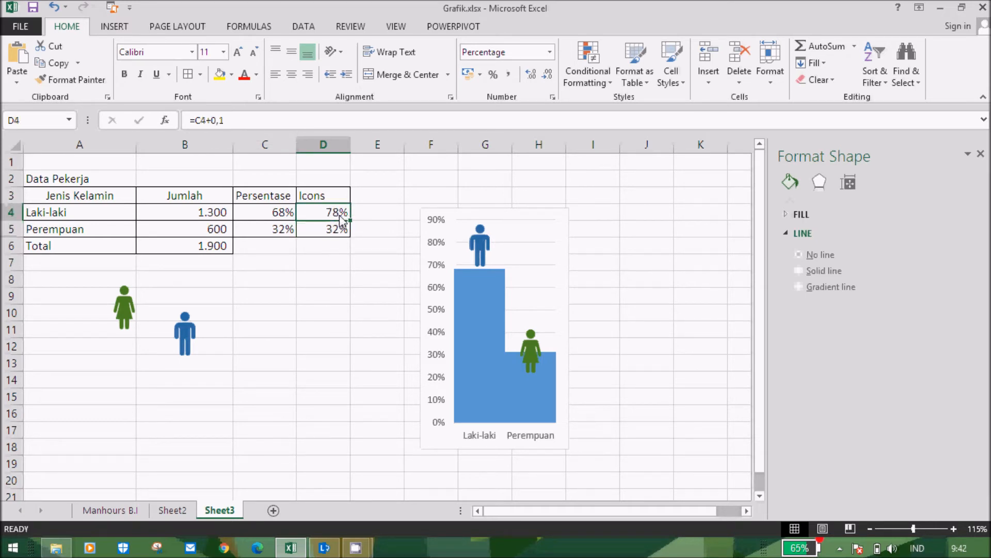
{"action": "left_click_drag", "start_coordinate": [353, 227], "coordinate": [354, 245]}
{"action": "left_click", "coordinate": [340, 385]}
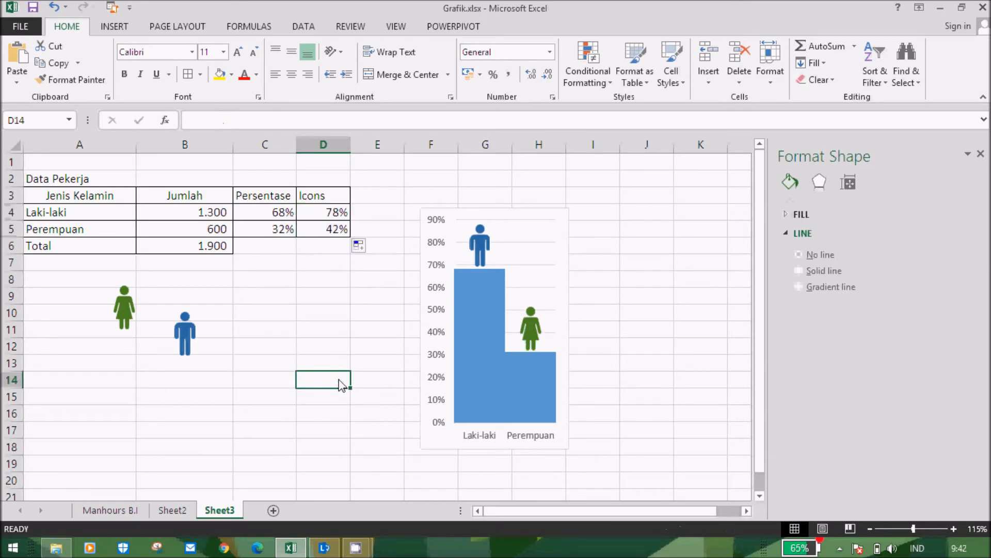
{"action": "left_click", "coordinate": [672, 400]}
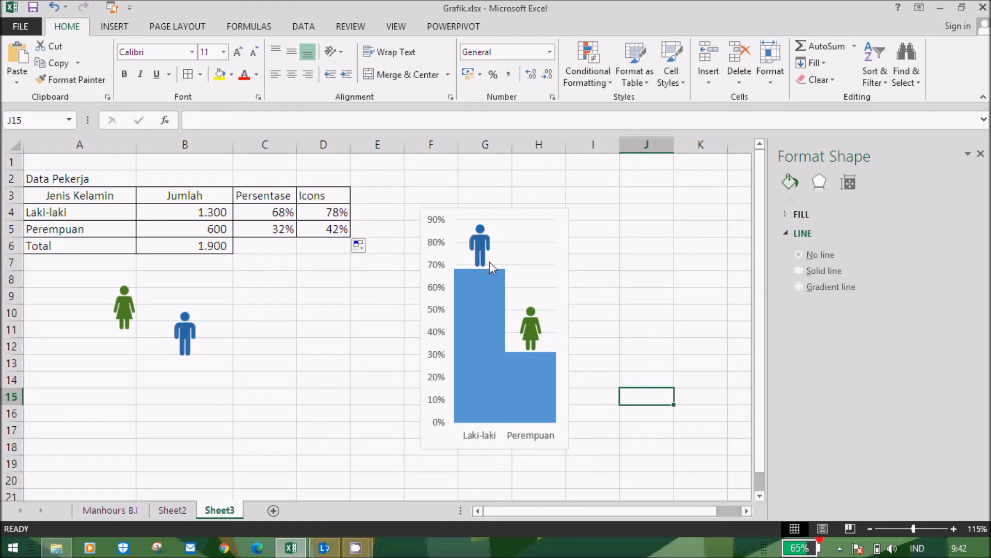
{"action": "left_click", "coordinate": [304, 383]}
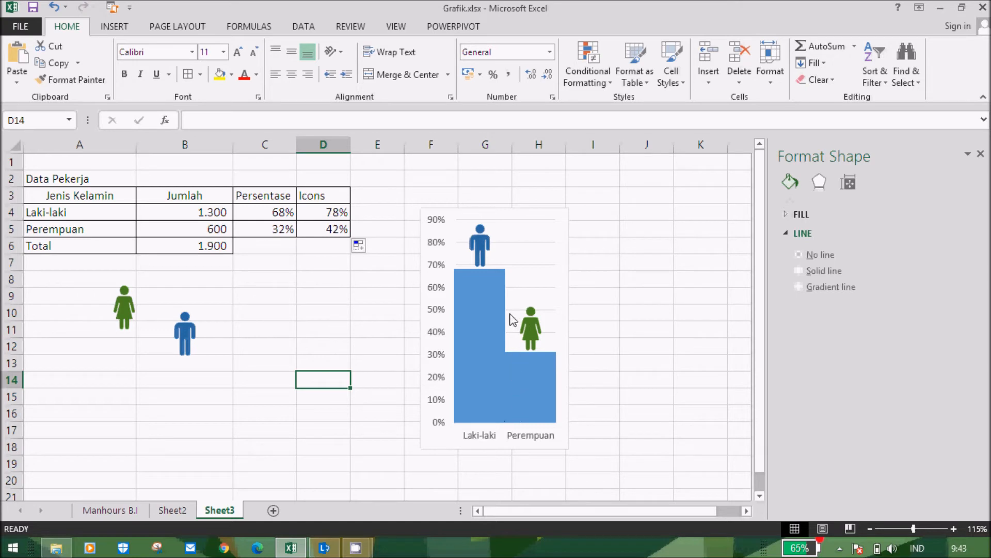
{"action": "mouse_move", "coordinate": [493, 279]}
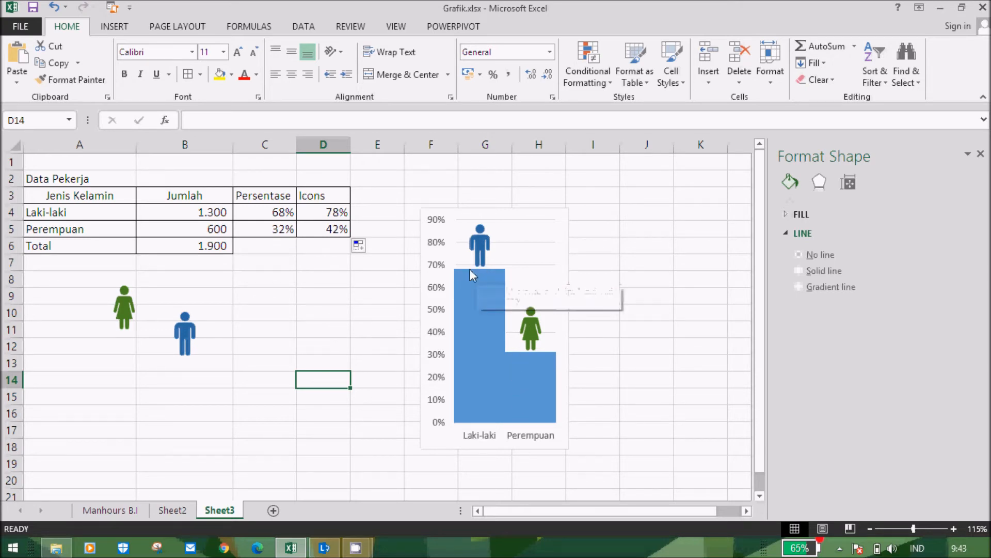
{"action": "mouse_move", "coordinate": [464, 272]}
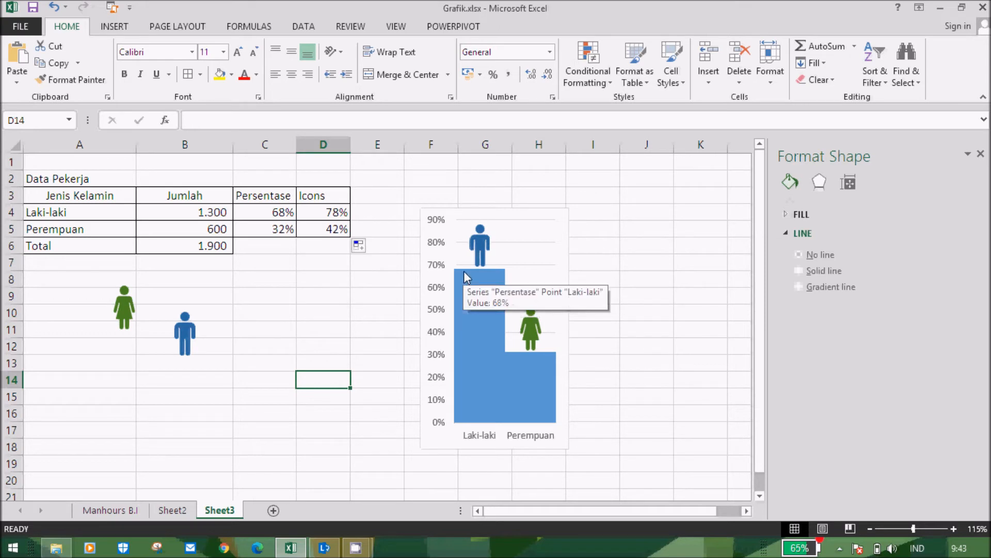
{"action": "left_click", "coordinate": [465, 273]}
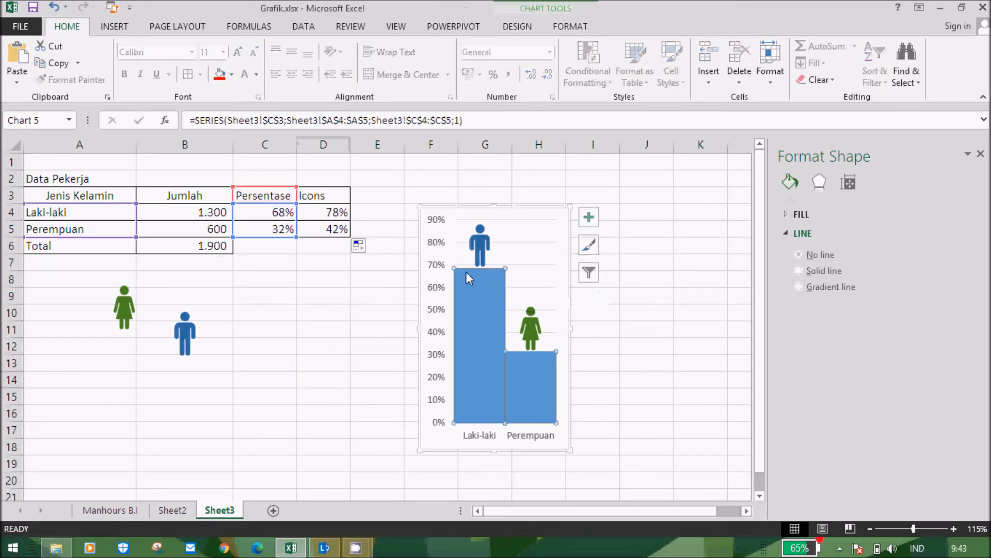
{"action": "left_click", "coordinate": [612, 399]}
{"action": "left_click", "coordinate": [491, 307]}
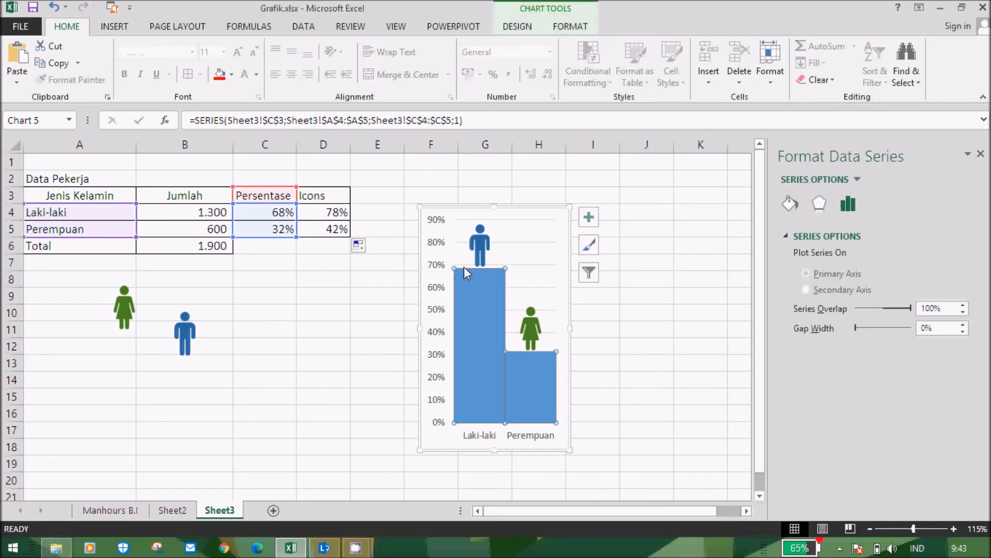
{"action": "left_click", "coordinate": [190, 27]}
{"action": "left_click", "coordinate": [120, 27]}
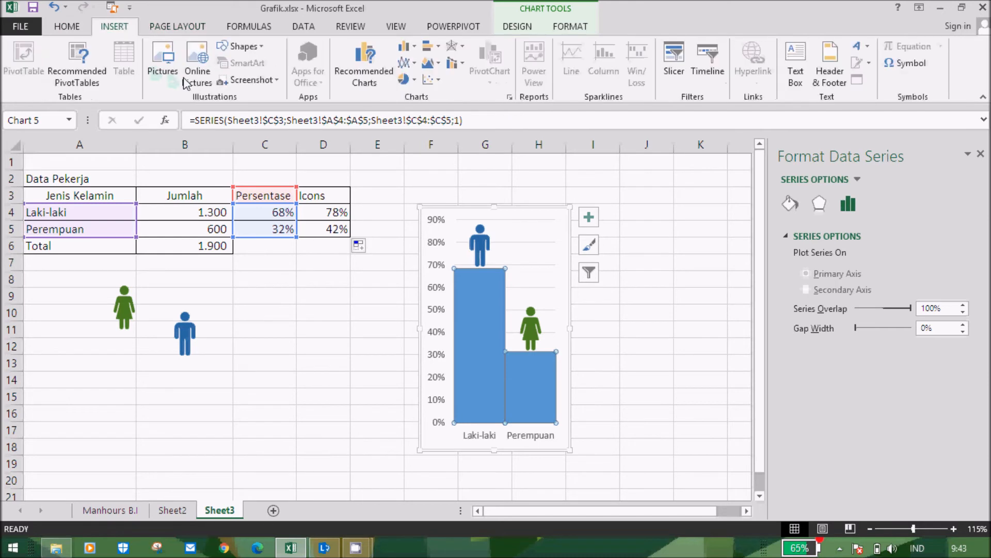
{"action": "left_click", "coordinate": [256, 48]}
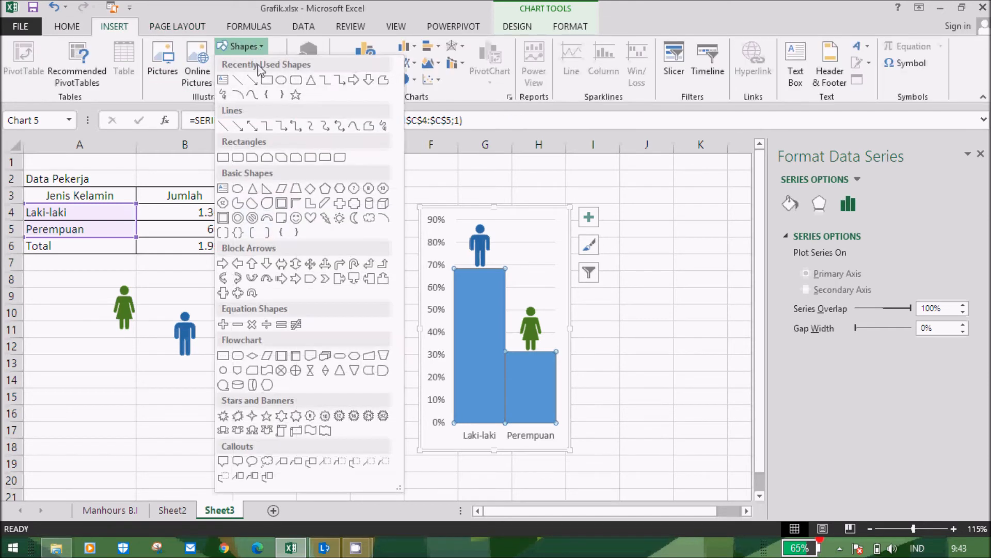
{"action": "left_click", "coordinate": [291, 79]}
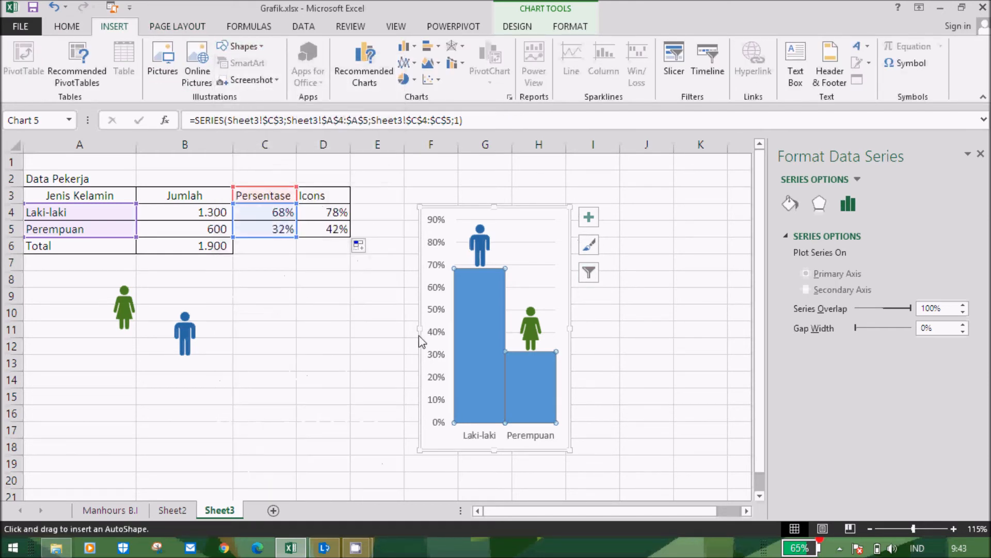
{"action": "left_click", "coordinate": [256, 47]}
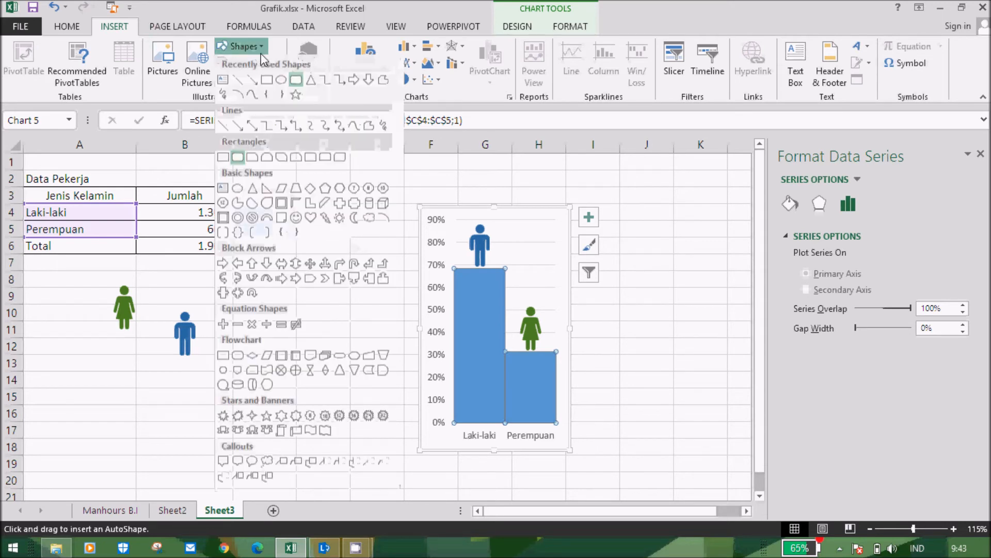
{"action": "left_click", "coordinate": [296, 81]}
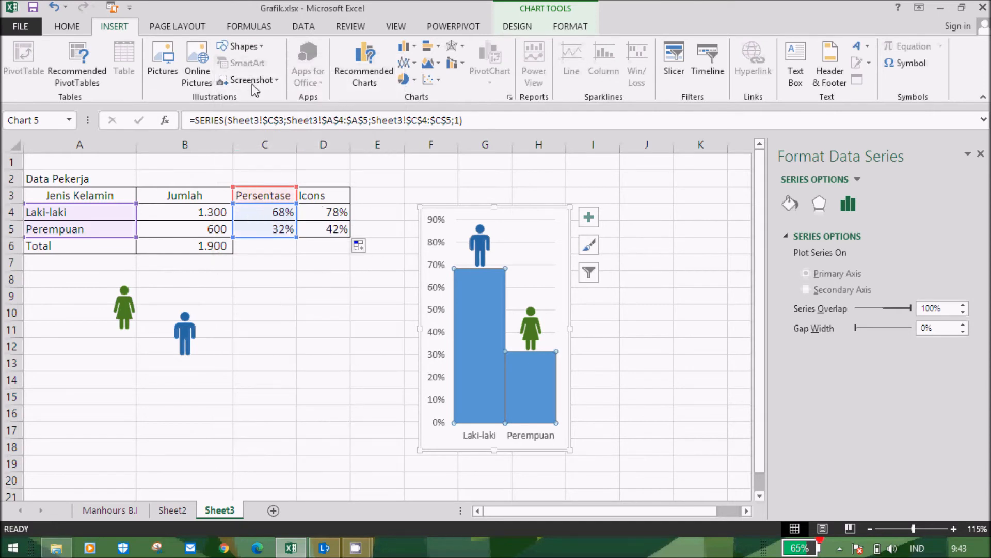
{"action": "left_click", "coordinate": [291, 325]}
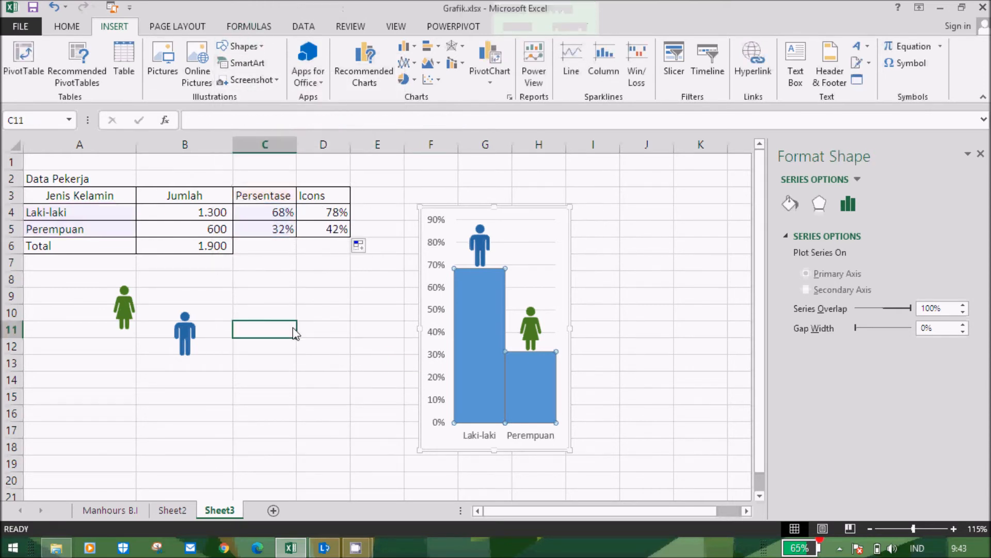
Draw a rounded rectangle about 6,05 cm high and 1,54 cm wide beside the chart and round its corners more strongly
{"action": "left_click", "coordinate": [253, 46]}
{"action": "left_click", "coordinate": [297, 107]}
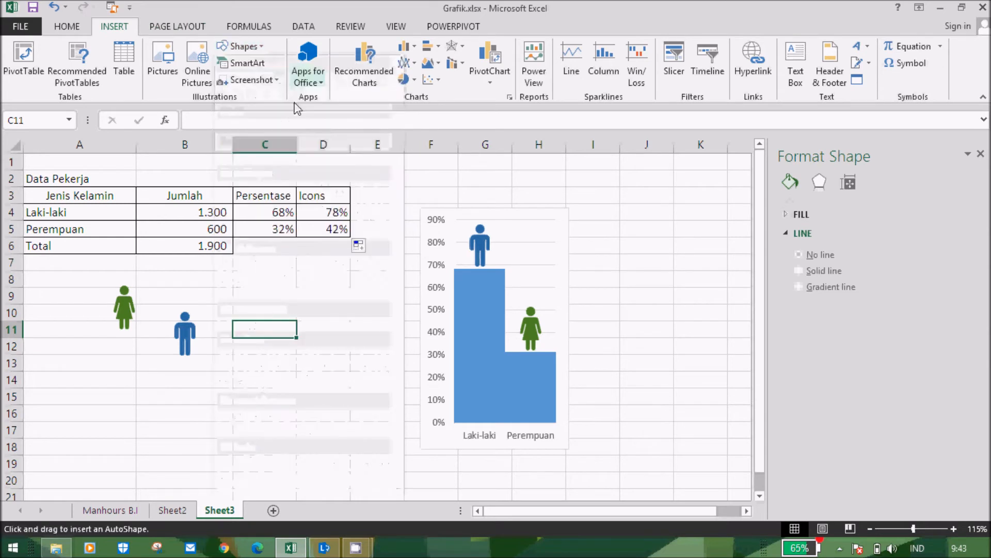
{"action": "left_click_drag", "start_coordinate": [648, 242], "coordinate": [697, 435]}
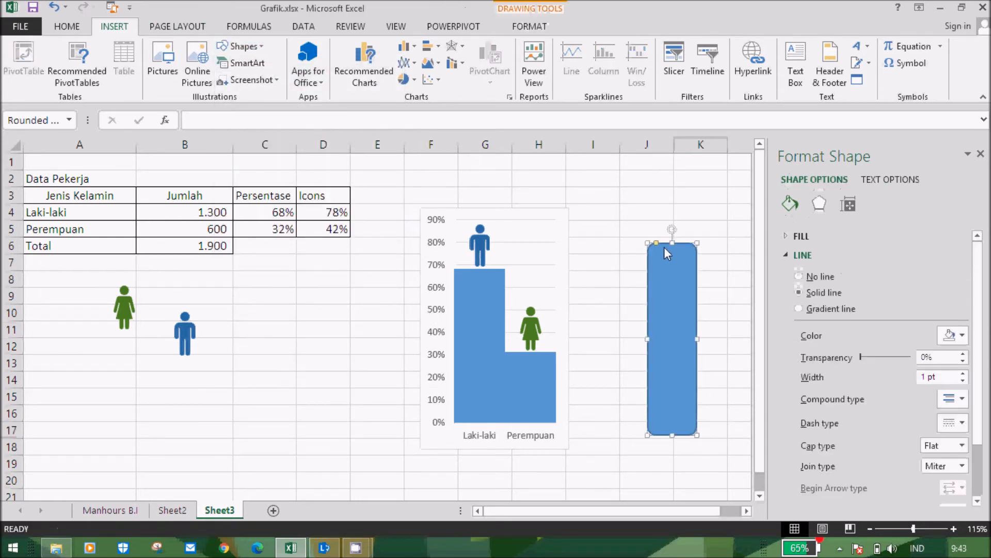
{"action": "left_click_drag", "start_coordinate": [659, 245], "coordinate": [667, 244]}
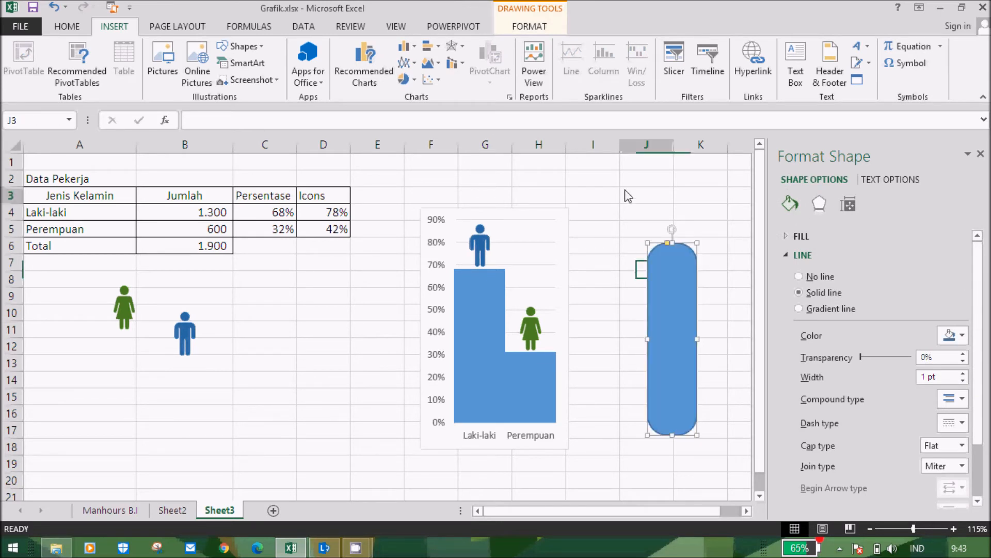
{"action": "left_click", "coordinate": [646, 197]}
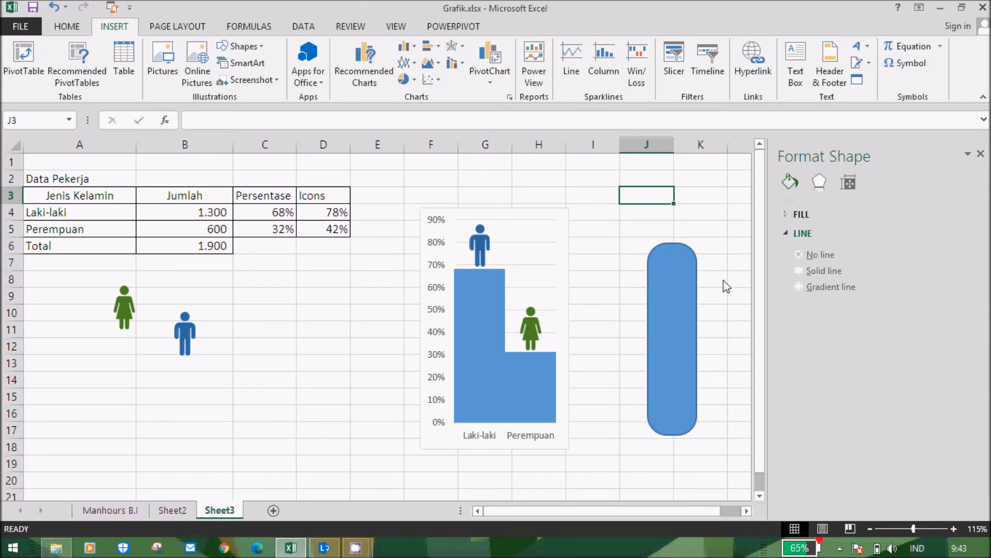
Remove the outline of the rounded rectangle
{"action": "left_click", "coordinate": [690, 301]}
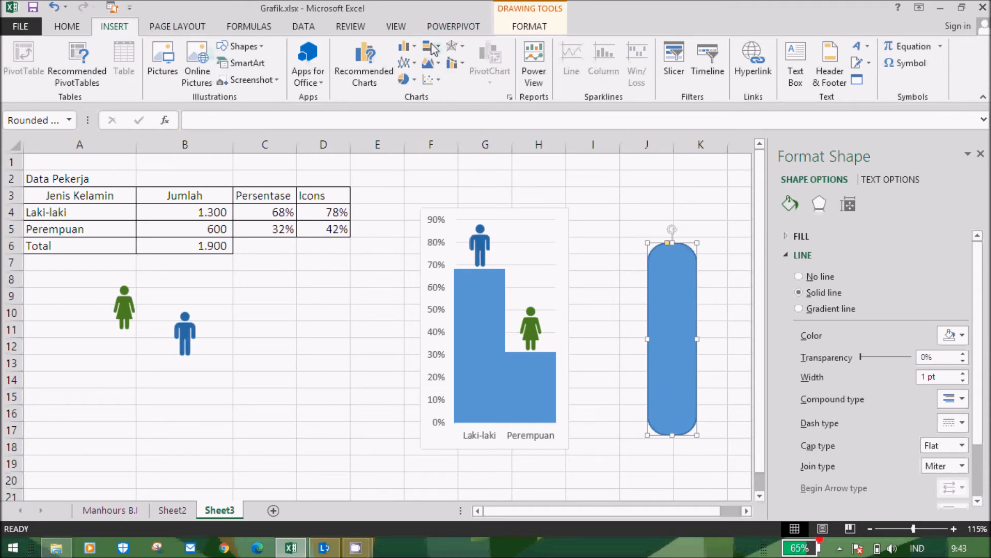
{"action": "left_click", "coordinate": [522, 27]}
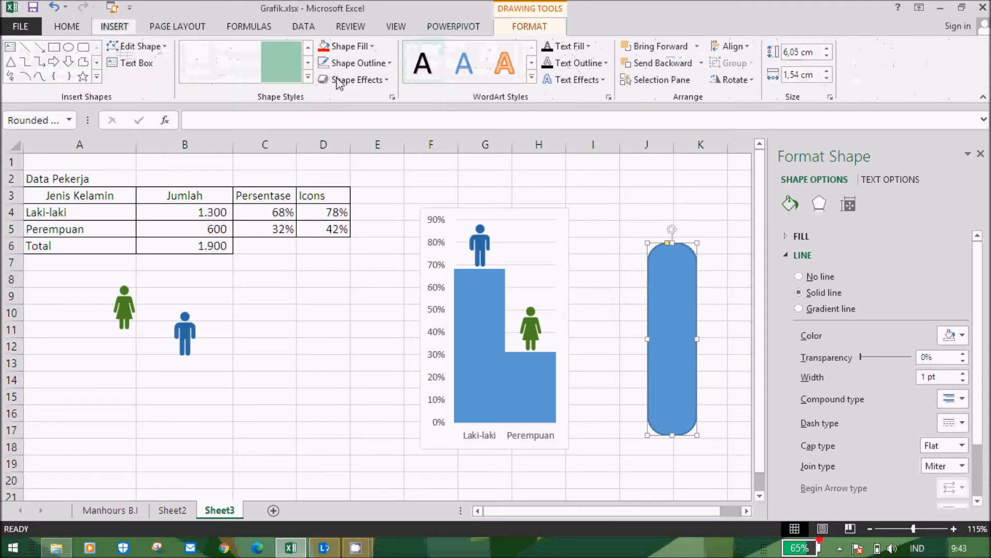
{"action": "left_click", "coordinate": [389, 64]}
{"action": "left_click", "coordinate": [335, 211]}
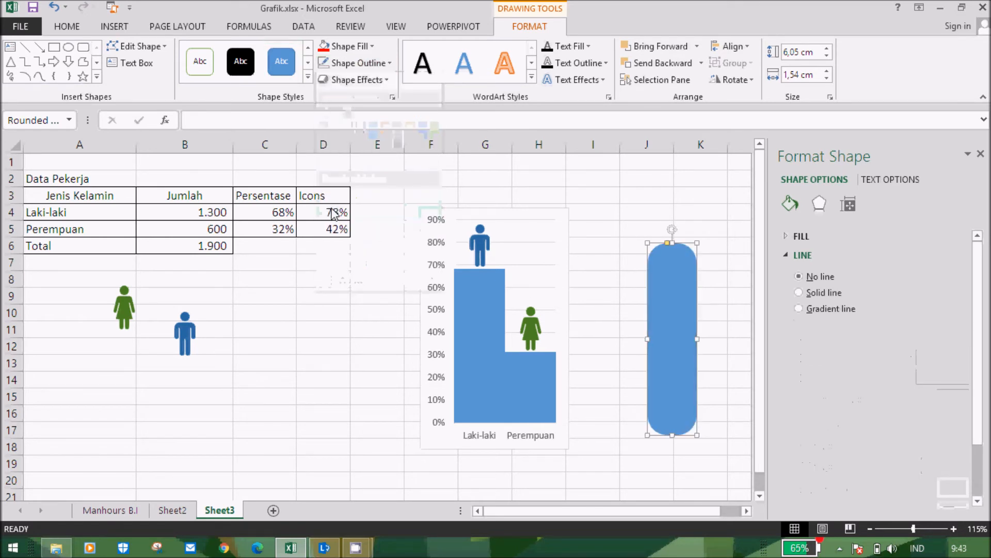
Fill the rounded rectangle with standard blue and move it closer to the chart, across columns I and J
{"action": "left_click", "coordinate": [371, 46]}
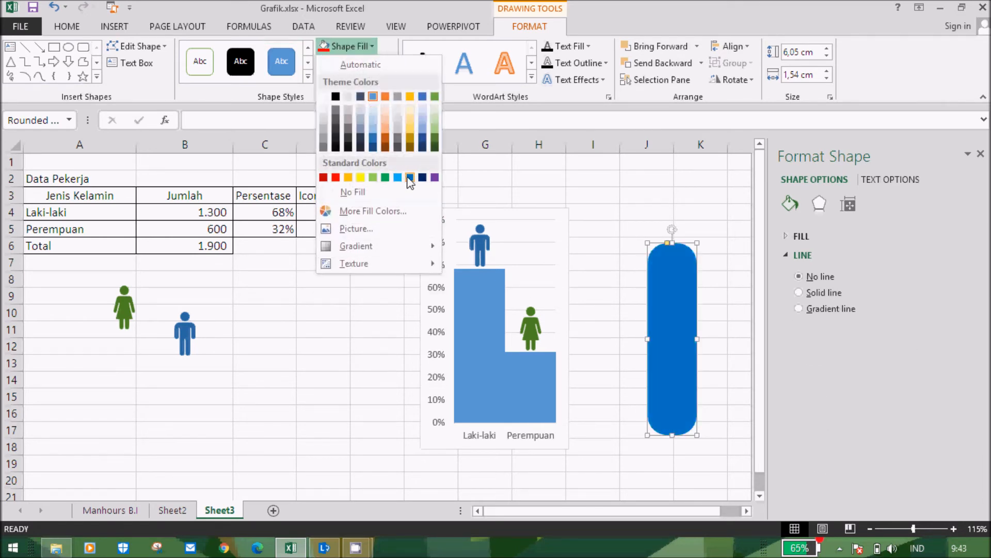
{"action": "left_click", "coordinate": [410, 177]}
{"action": "left_click_drag", "start_coordinate": [649, 345], "coordinate": [604, 362]}
{"action": "left_click", "coordinate": [681, 331]}
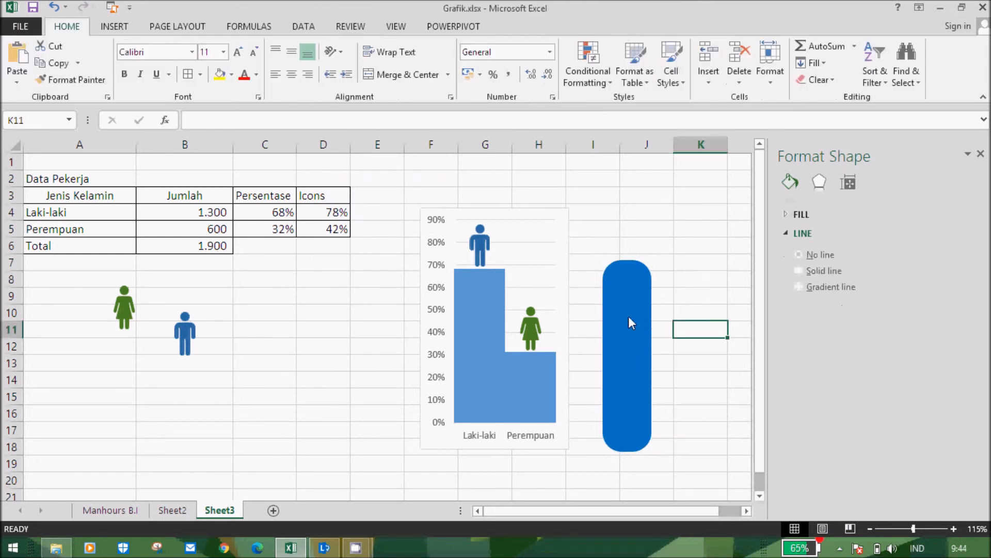
Copy the blue rounded rectangle and paste it as the fill of the Laki-laki column only
{"action": "left_click", "coordinate": [628, 316]}
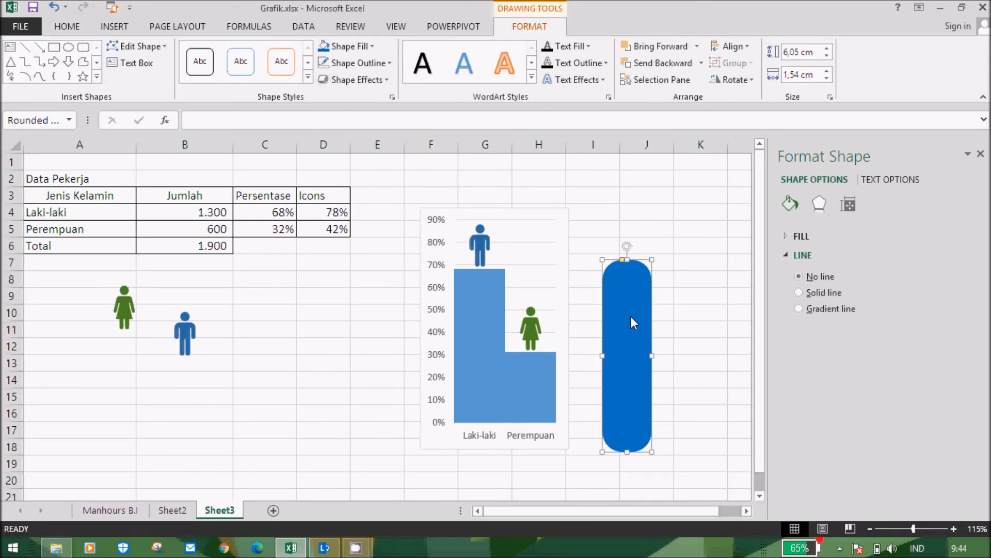
{"action": "left_click", "coordinate": [486, 328]}
{"action": "left_click", "coordinate": [485, 329]}
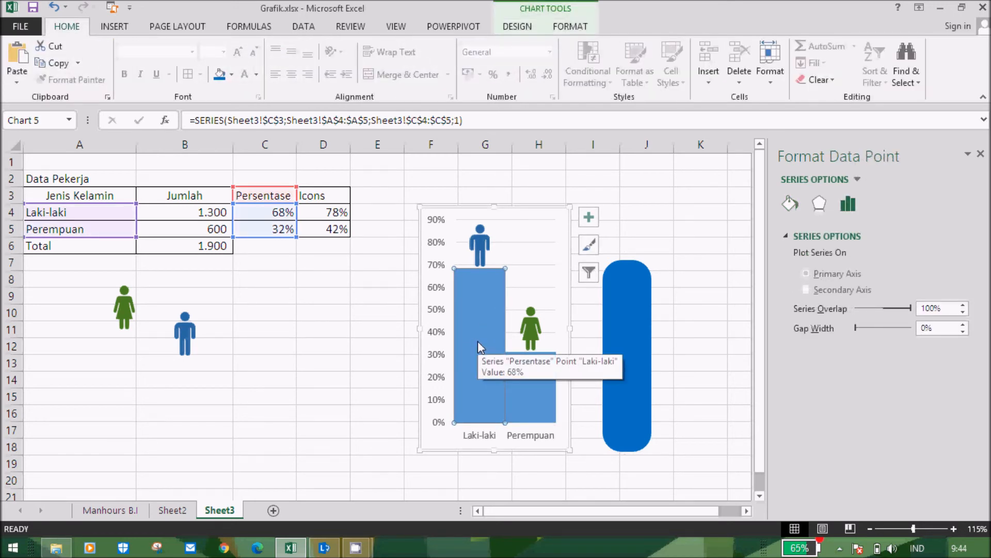
{"action": "key", "text": "ctrl+v"}
{"action": "left_click", "coordinate": [738, 329]}
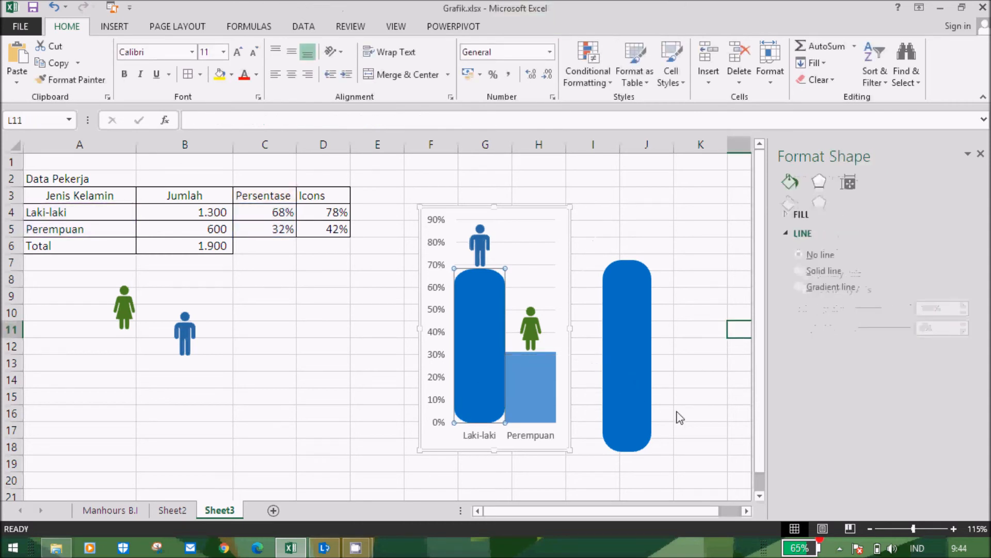
{"action": "left_click", "coordinate": [662, 431]}
Move the blue rounded rectangle below the data table, duplicate it alongside, and fill the copy with standard green
{"action": "mouse_move", "coordinate": [630, 357]}
{"action": "left_mouse_down"}
{"action": "mouse_move", "coordinate": [373, 399]}
{"action": "mouse_move", "coordinate": [317, 369]}
{"action": "left_mouse_up"}
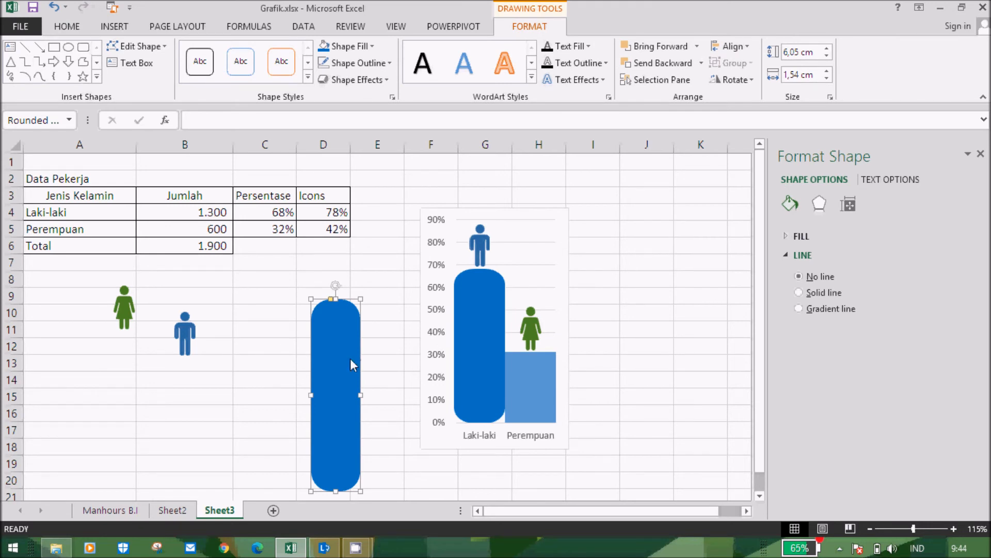
{"action": "left_click_drag", "start_coordinate": [337, 351], "coordinate": [273, 368]}
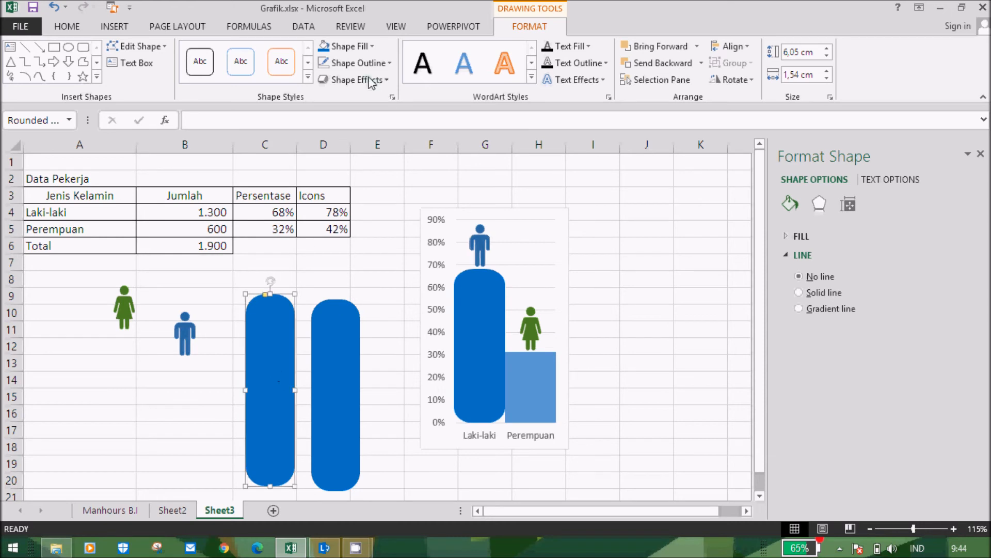
{"action": "left_click", "coordinate": [370, 47]}
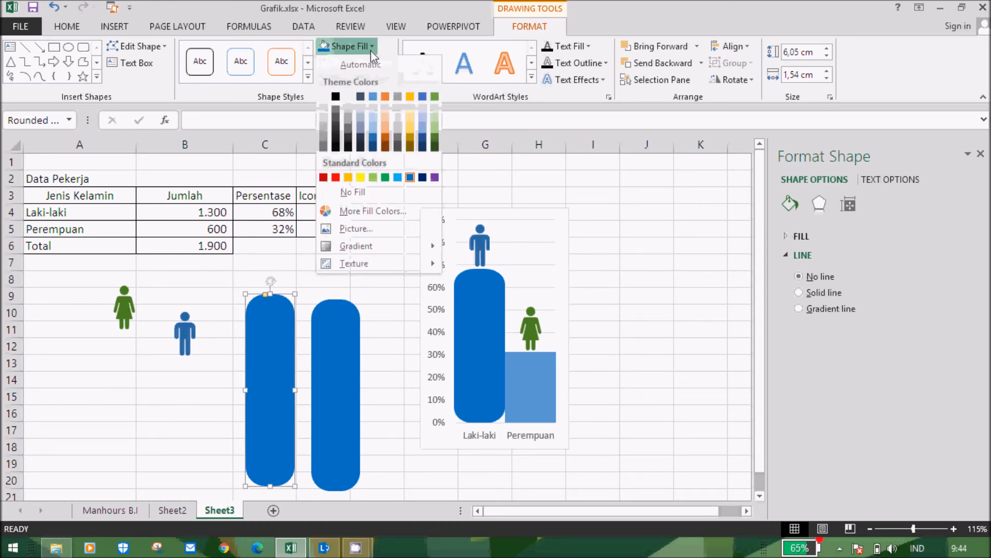
{"action": "left_click", "coordinate": [385, 178]}
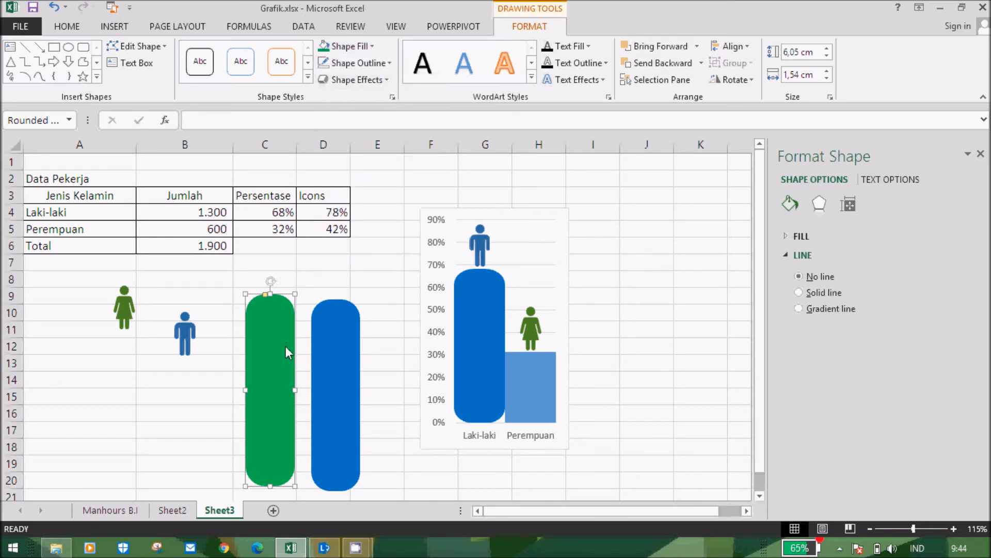
Copy the green rounded rectangle and paste it as the fill of the Perempuan column only
{"action": "left_click", "coordinate": [534, 385]}
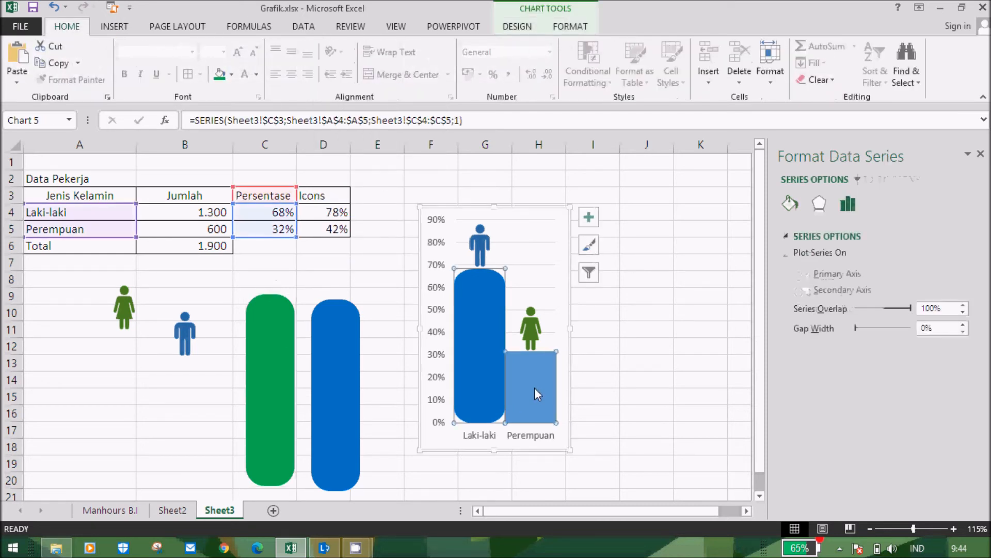
{"action": "left_click", "coordinate": [538, 391]}
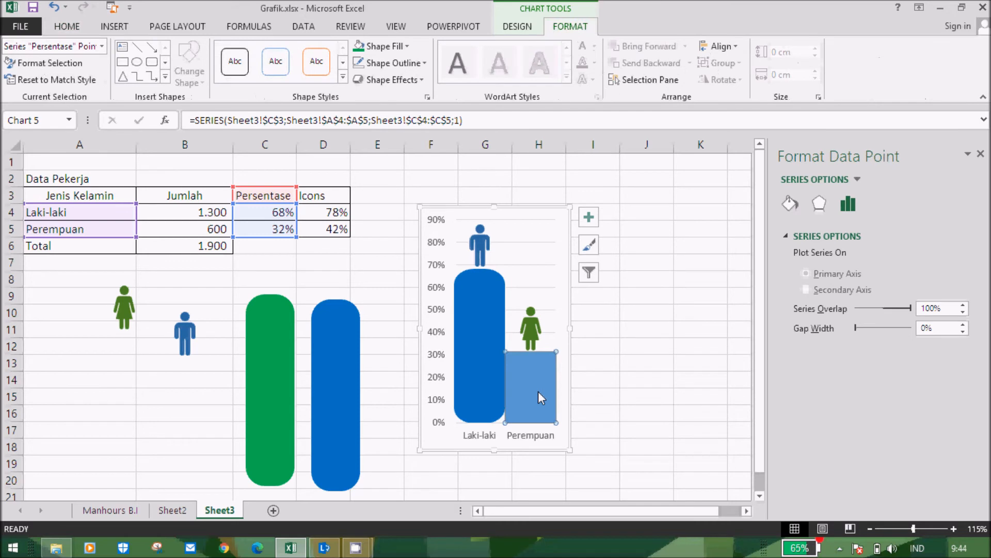
{"action": "key", "text": "ctrl+v"}
{"action": "left_click", "coordinate": [681, 402]}
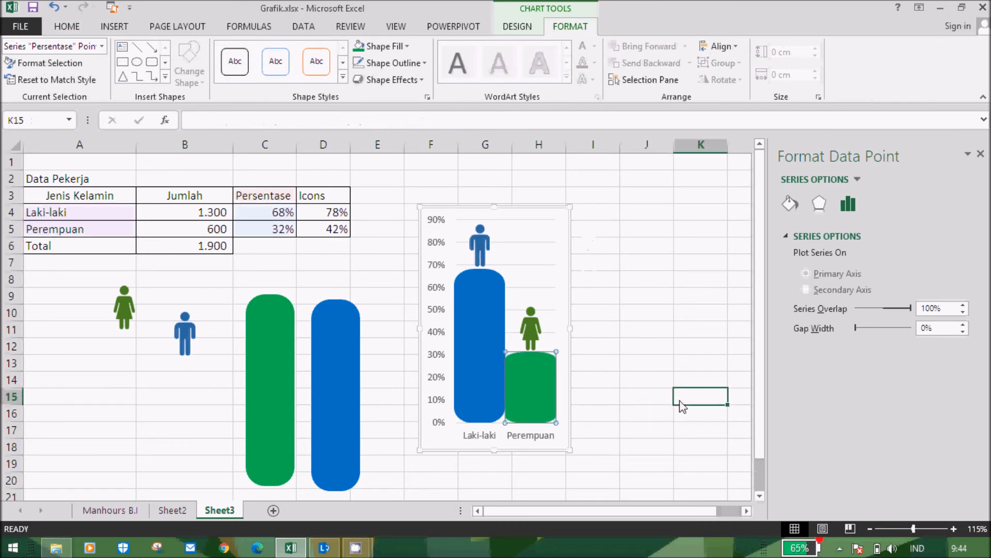
{"action": "left_click", "coordinate": [641, 304]}
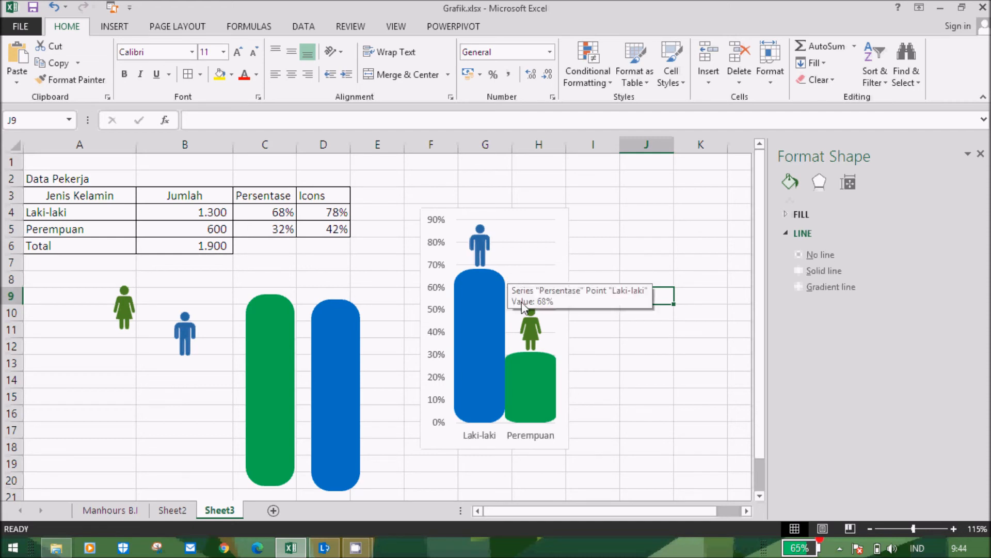
{"action": "left_click", "coordinate": [621, 463]}
{"action": "key", "text": "Home"}
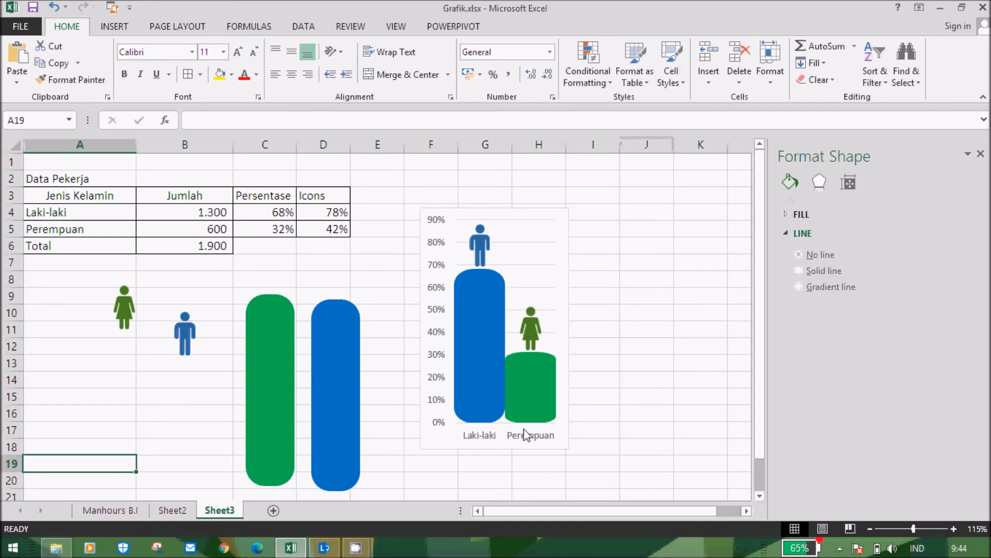
{"action": "left_click", "coordinate": [485, 437]}
{"action": "left_click", "coordinate": [599, 398]}
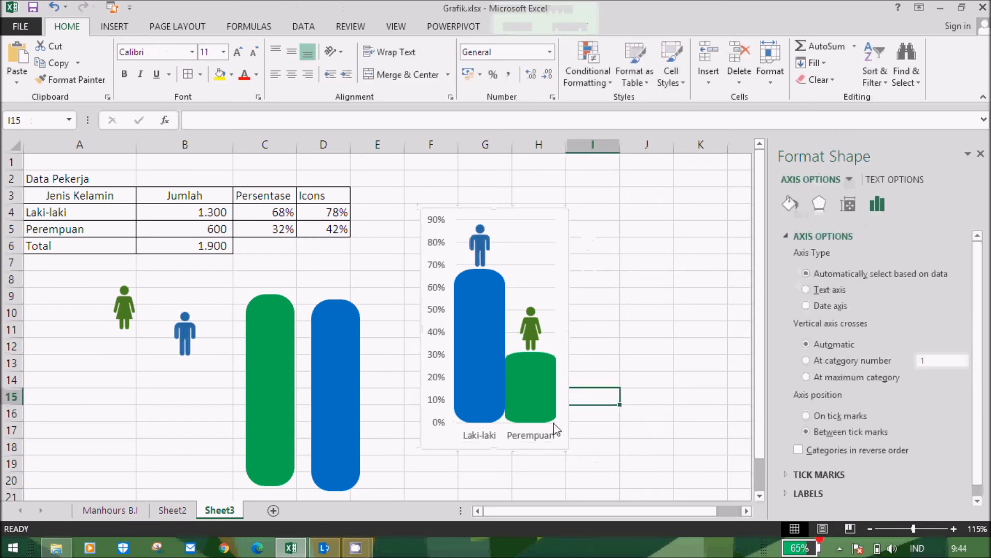
Remove the axes and gridlines from the chart
{"action": "left_click", "coordinate": [557, 445]}
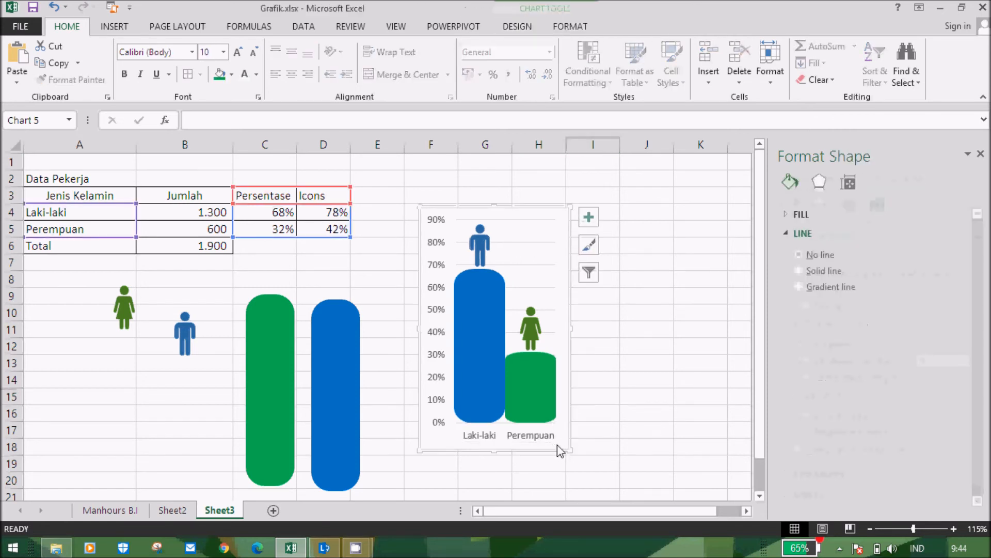
{"action": "left_click", "coordinate": [589, 217]}
{"action": "left_click", "coordinate": [624, 235]}
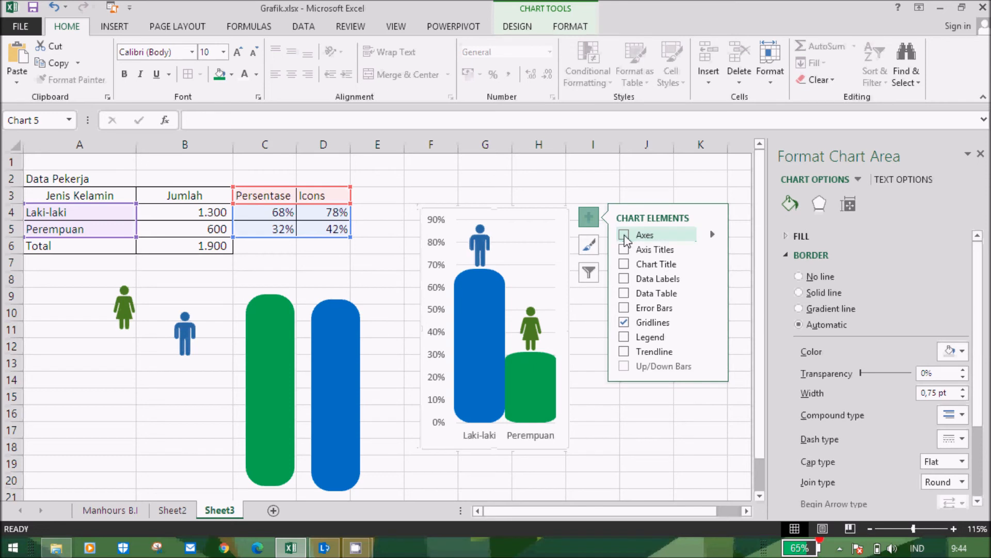
{"action": "left_click", "coordinate": [625, 323]}
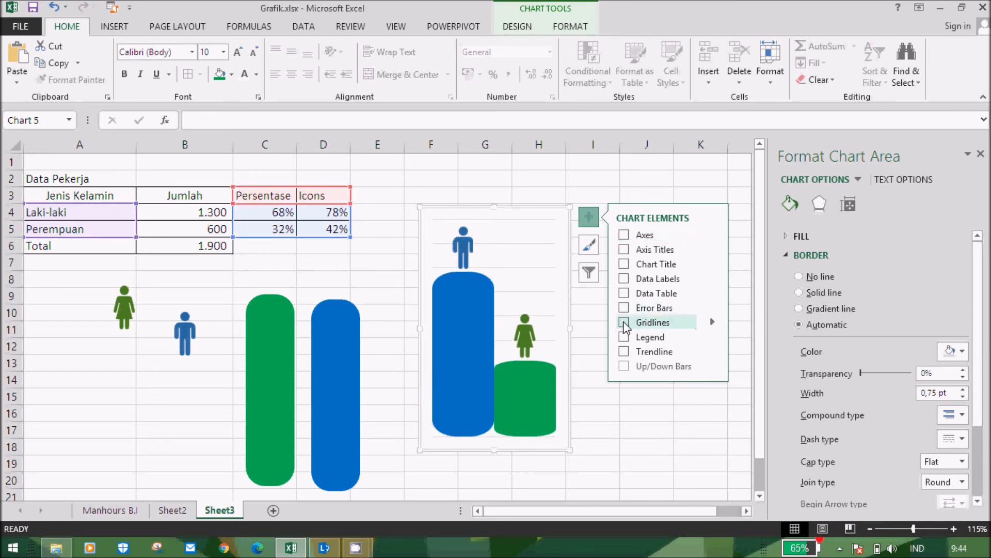
{"action": "left_click", "coordinate": [640, 447]}
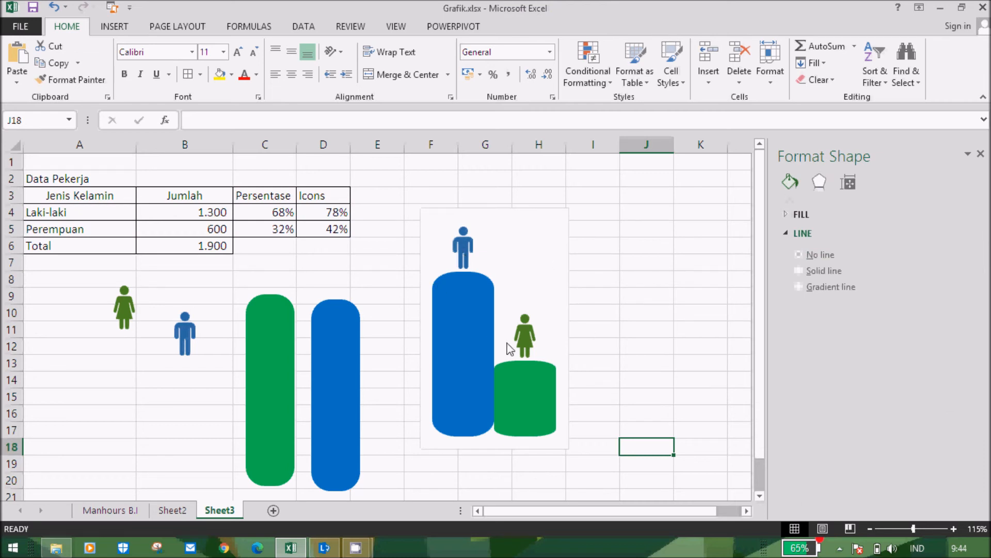
Add data labels at the Inside Base position to the Persentase columns
{"action": "left_click", "coordinate": [466, 395]}
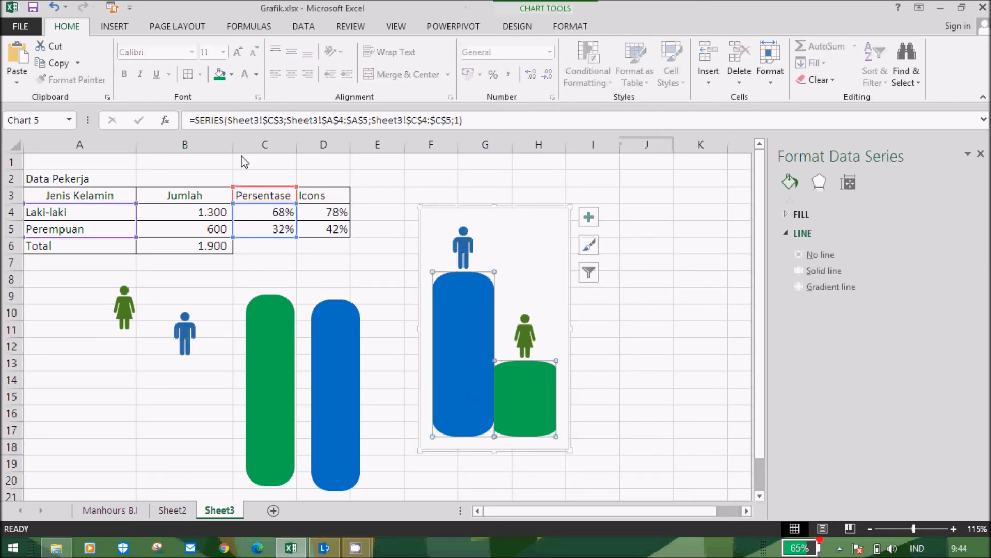
{"action": "left_click", "coordinate": [568, 27]}
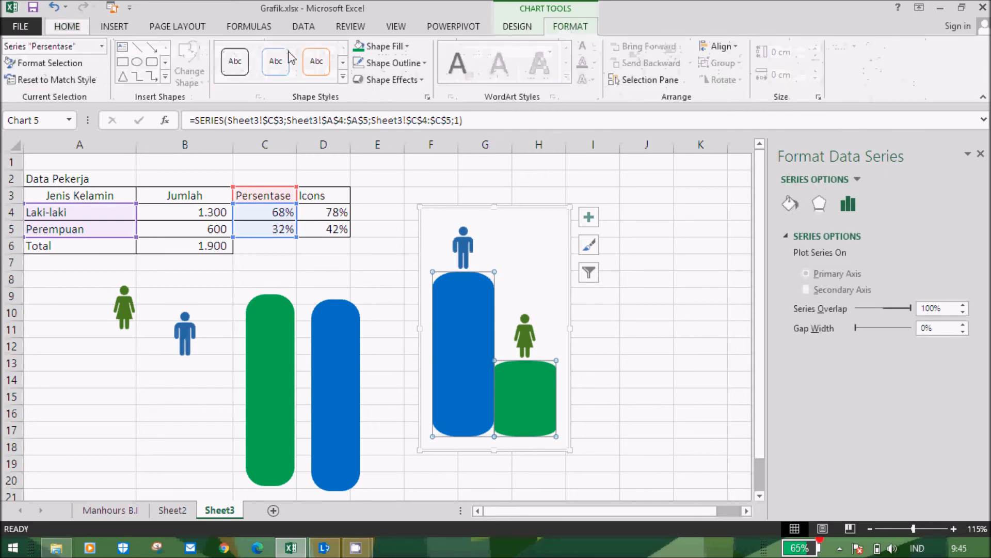
{"action": "left_click", "coordinate": [517, 27]}
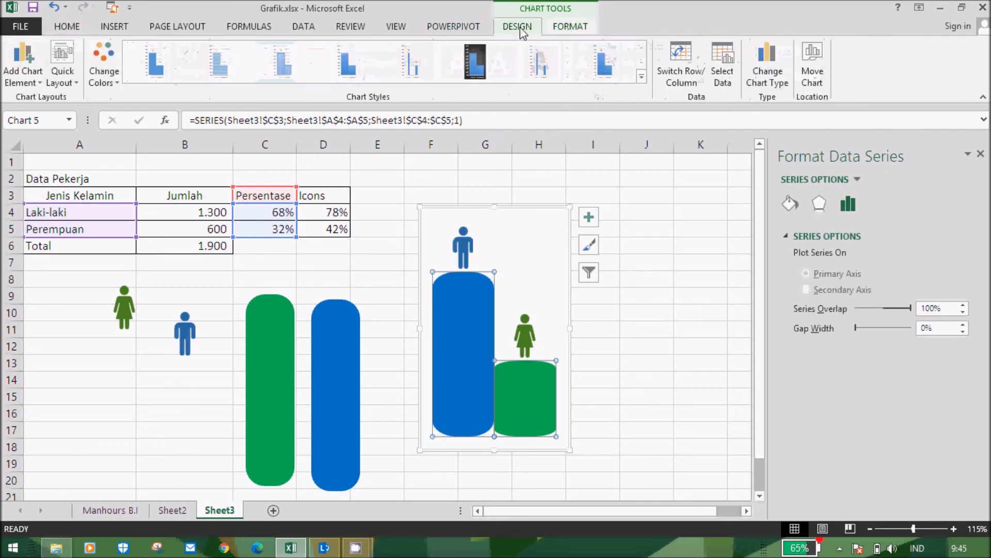
{"action": "left_click", "coordinate": [35, 85]}
{"action": "mouse_move", "coordinate": [83, 150]}
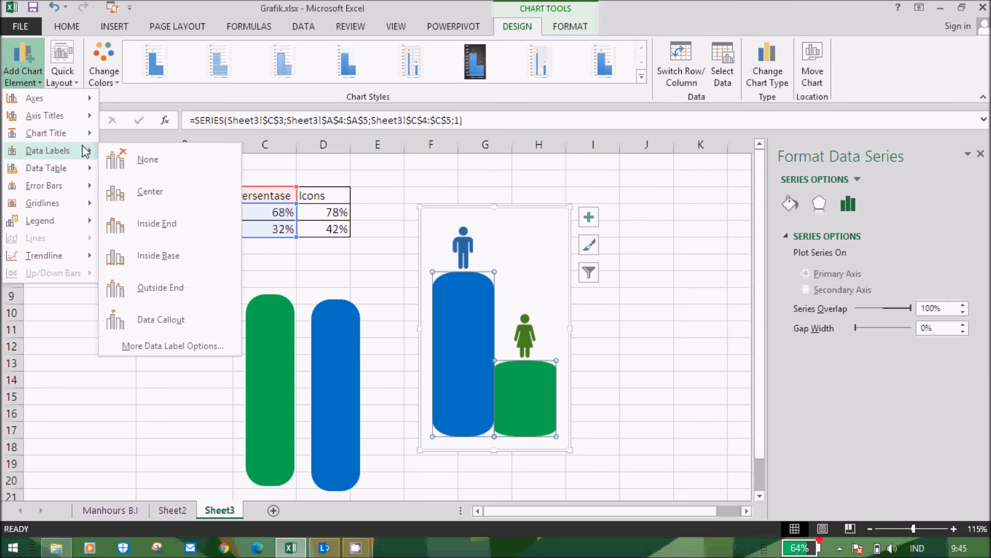
{"action": "left_click", "coordinate": [168, 259]}
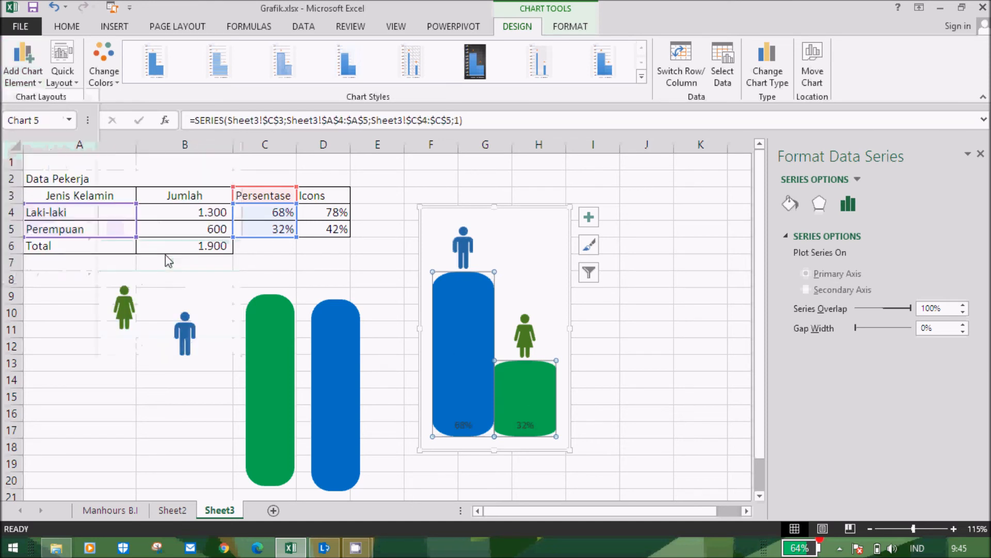
Set the font of the Persentase data labels to Cambria
{"action": "left_click", "coordinate": [67, 26]}
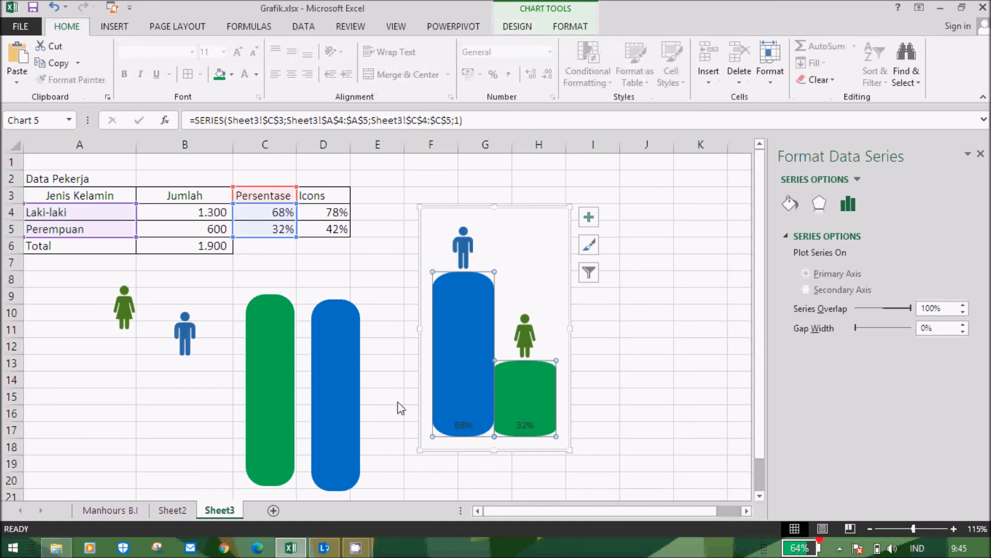
{"action": "left_click", "coordinate": [471, 428]}
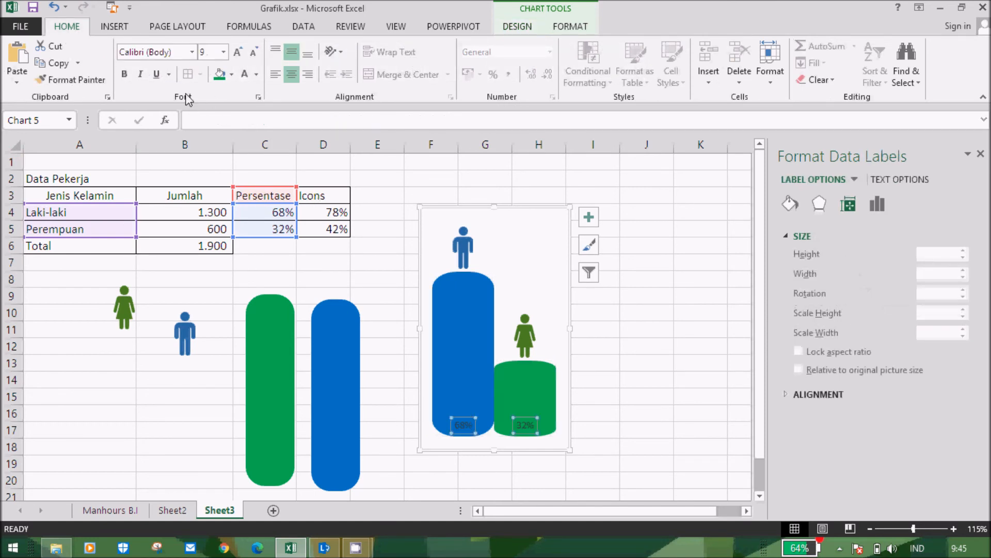
{"action": "left_click", "coordinate": [192, 52]}
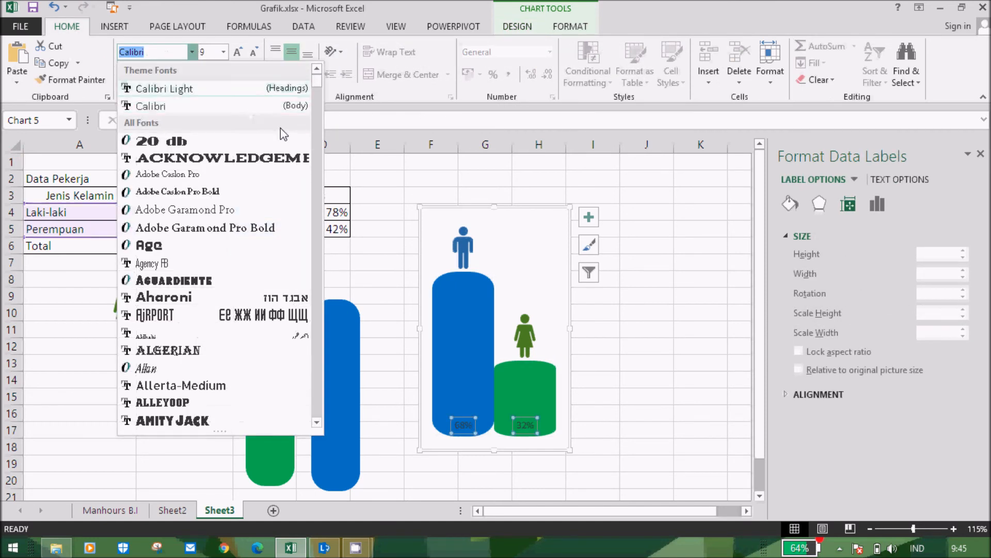
{"action": "left_click_drag", "start_coordinate": [316, 84], "coordinate": [326, 132]}
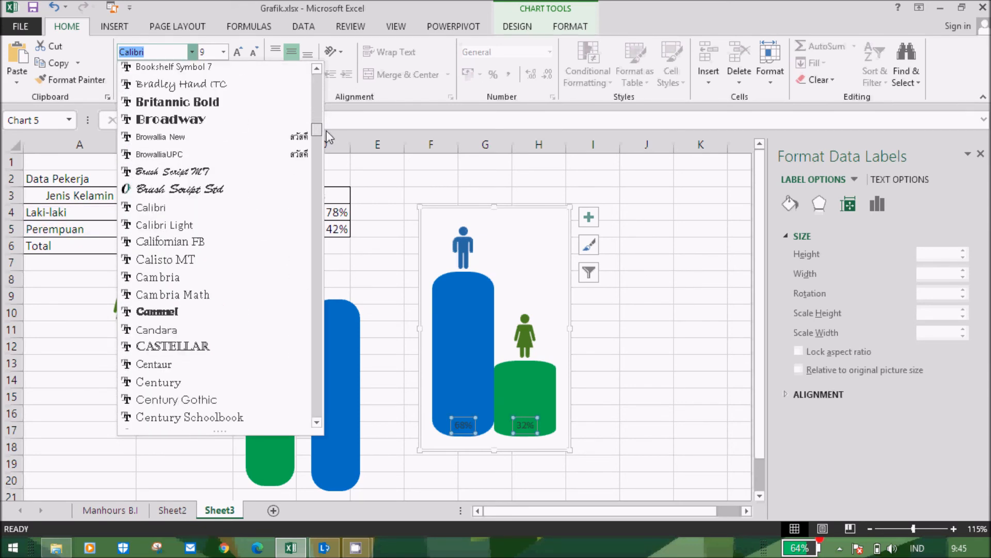
{"action": "left_click", "coordinate": [224, 282]}
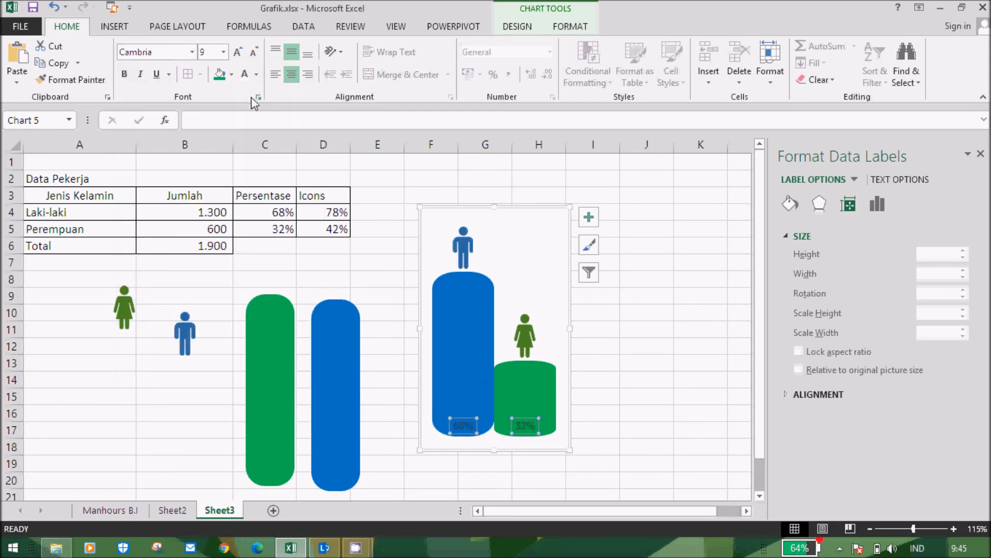
Make the percentage data labels white and bold, and adjust their font size so each fits on one line
{"action": "left_click", "coordinate": [257, 75]}
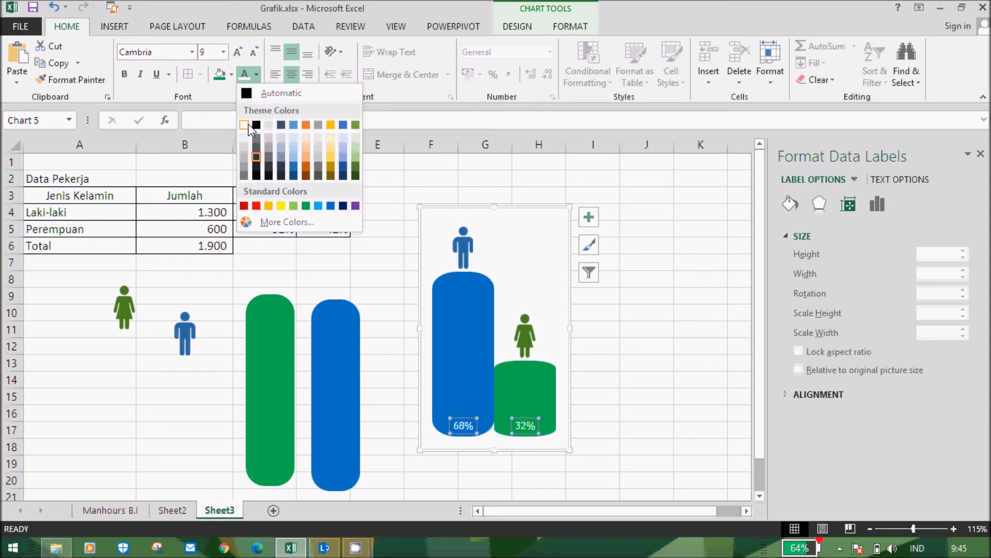
{"action": "left_click", "coordinate": [249, 125]}
{"action": "left_click", "coordinate": [124, 74]}
{"action": "left_click", "coordinate": [237, 52]}
{"action": "left_click", "coordinate": [237, 52]}
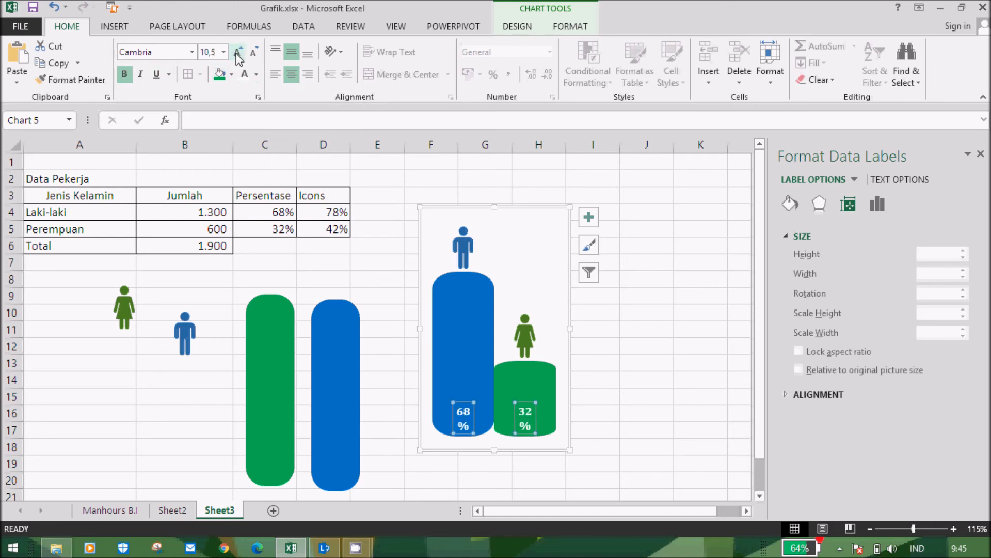
{"action": "left_click", "coordinate": [253, 53]}
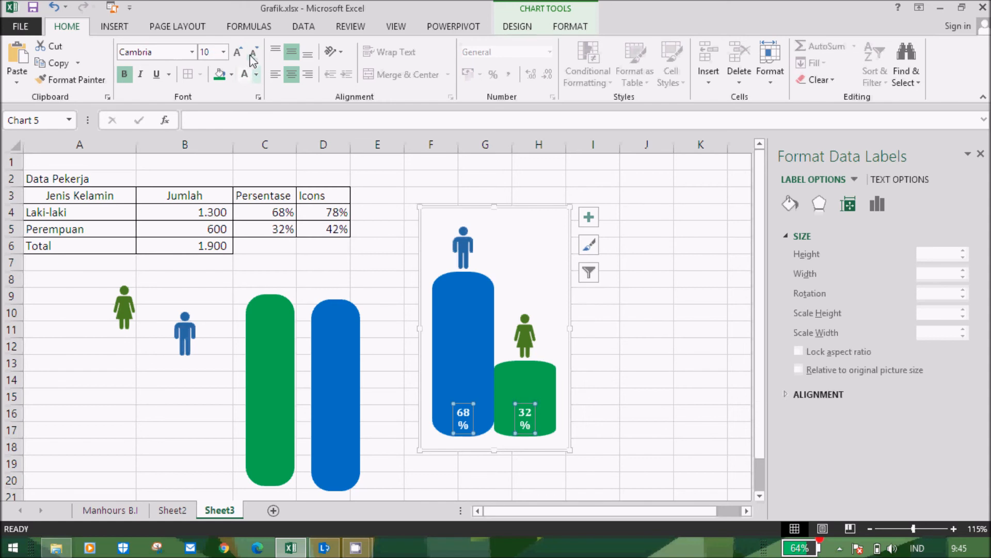
{"action": "left_click", "coordinate": [253, 57]}
{"action": "left_click", "coordinate": [661, 371]}
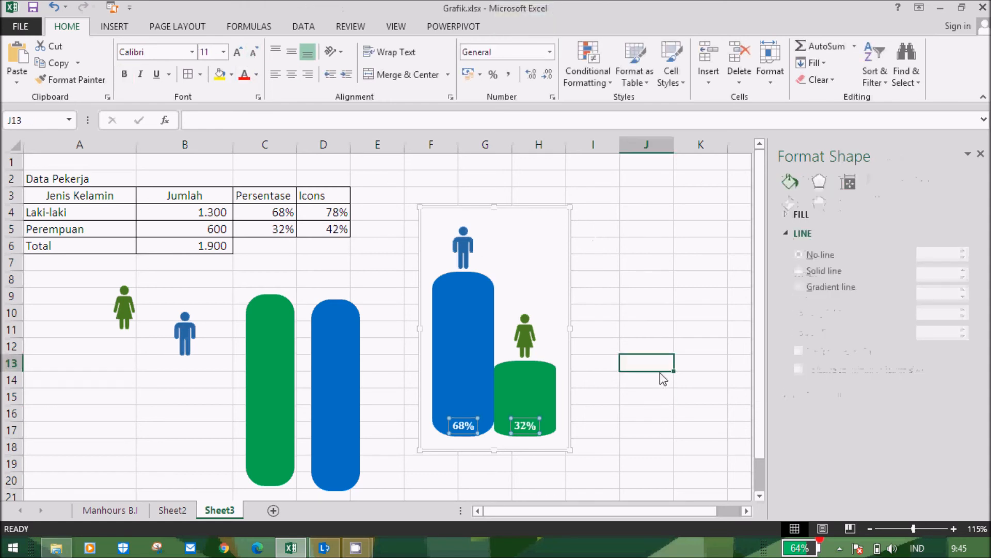
{"action": "left_click", "coordinate": [619, 262]}
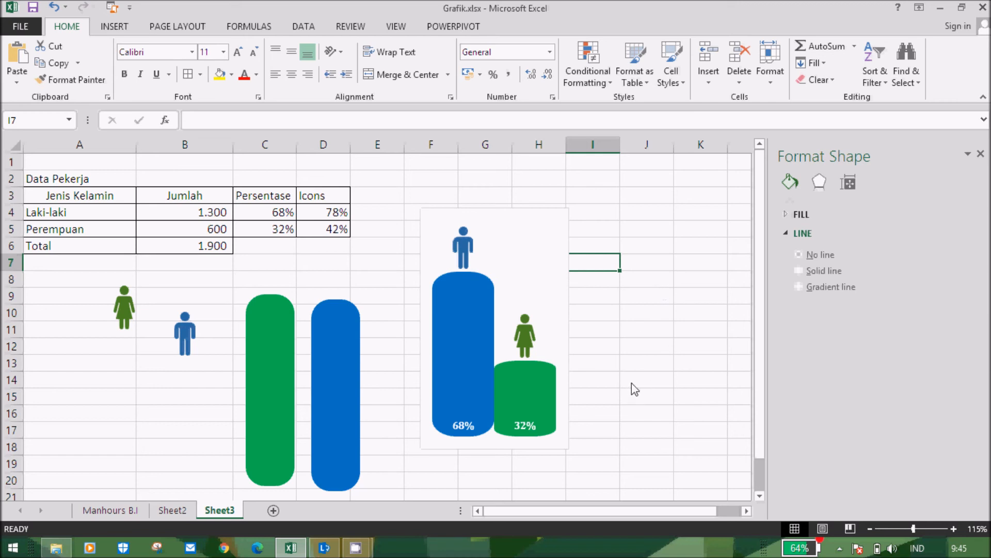
Test the chart by setting the Jumlah value for Perempuan to 700
{"action": "left_click", "coordinate": [480, 249]}
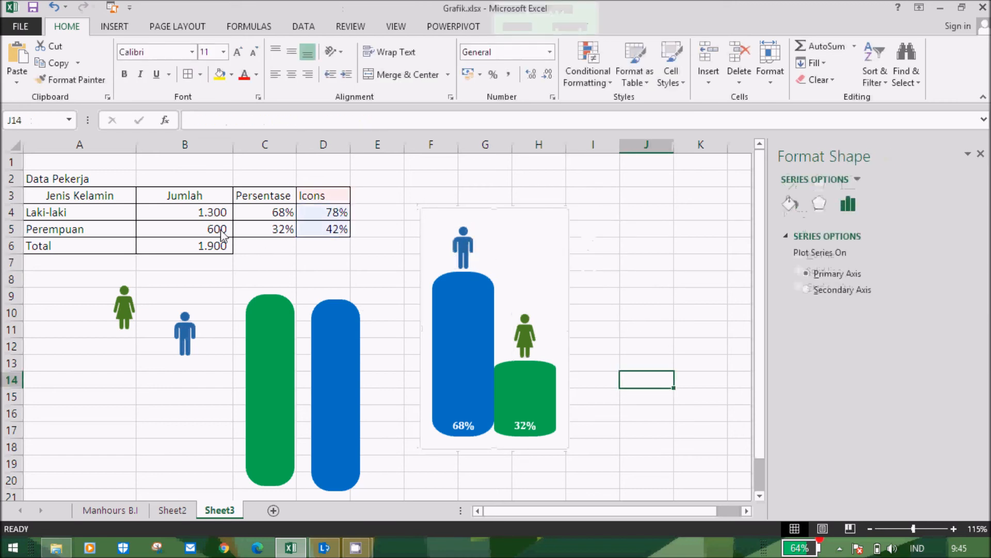
{"action": "left_click", "coordinate": [223, 235]}
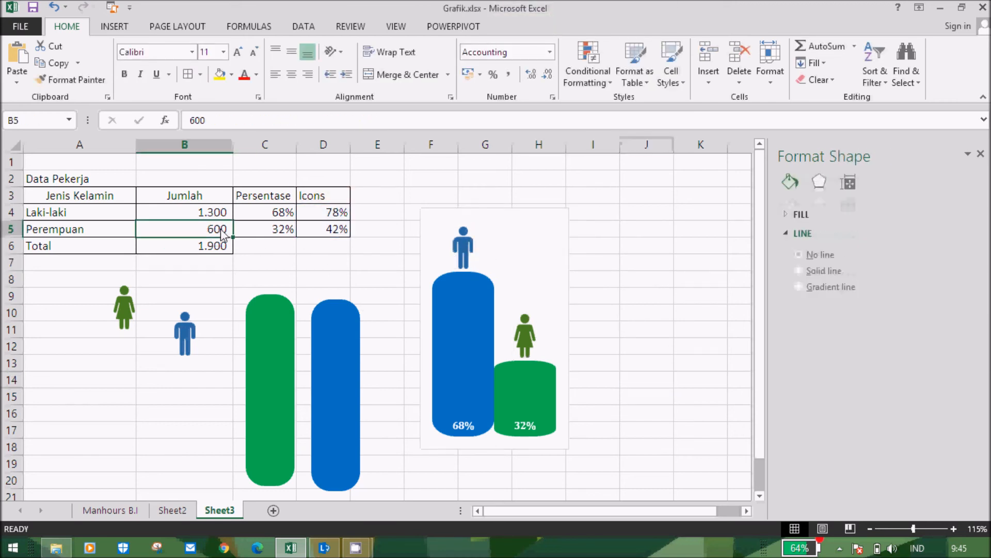
{"action": "type", "text": "700"}
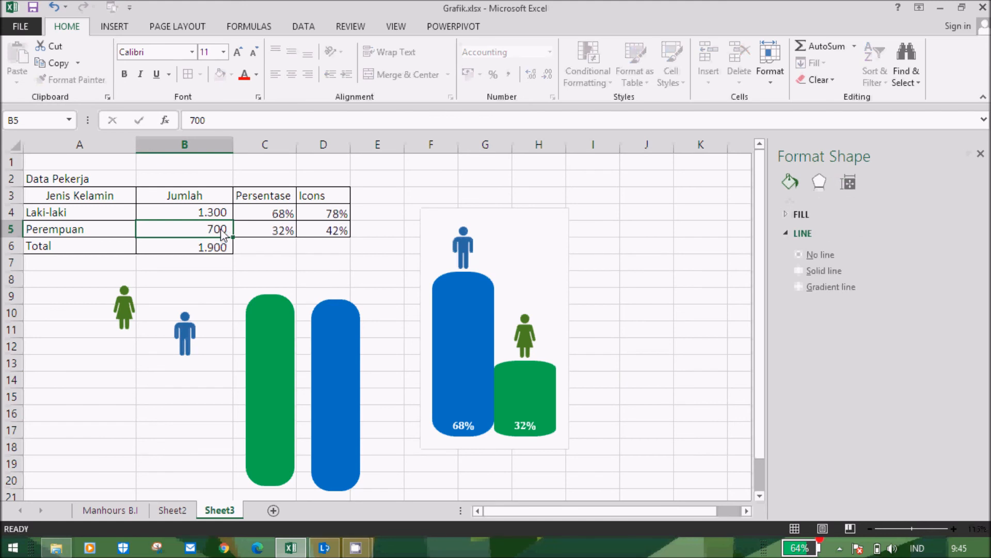
{"action": "key", "text": "Return"}
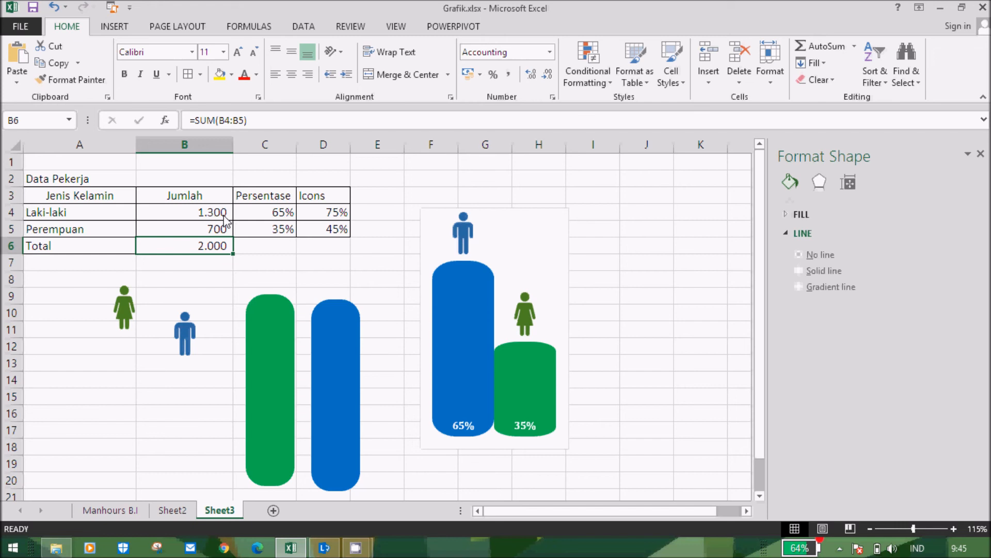
Test the chart by setting the Jumlah value for Laki-laki to 200
{"action": "left_click", "coordinate": [223, 231]}
{"action": "left_click", "coordinate": [222, 216]}
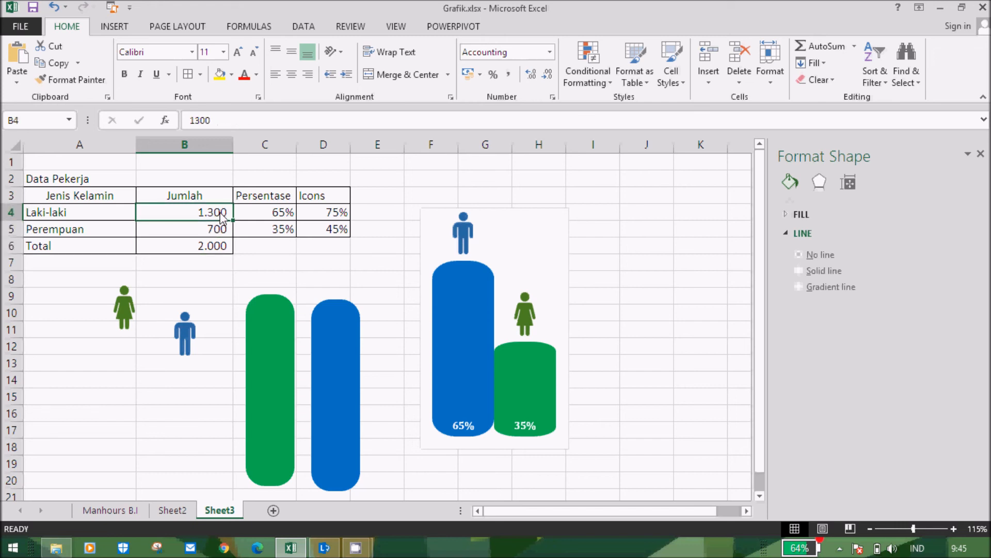
{"action": "type", "text": "200"}
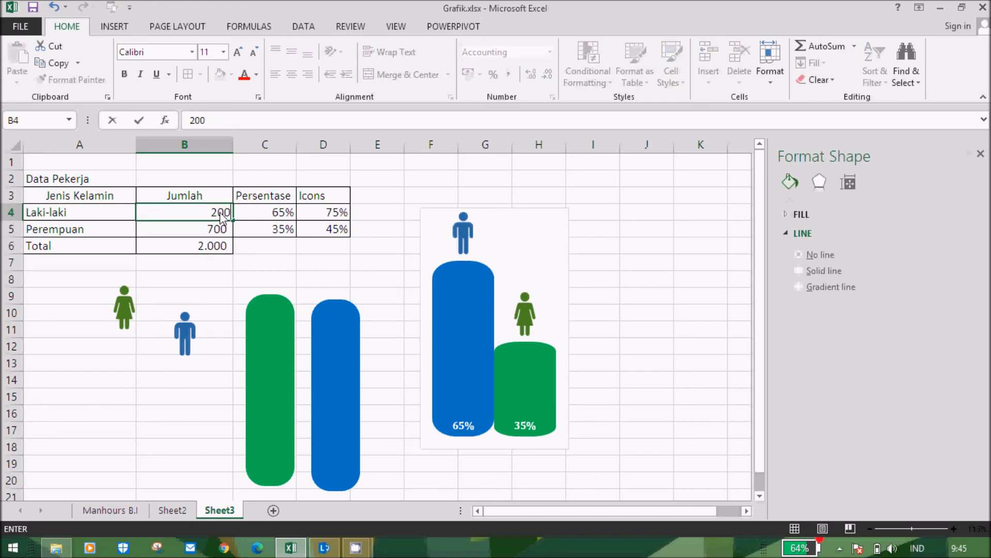
{"action": "key", "text": "Return"}
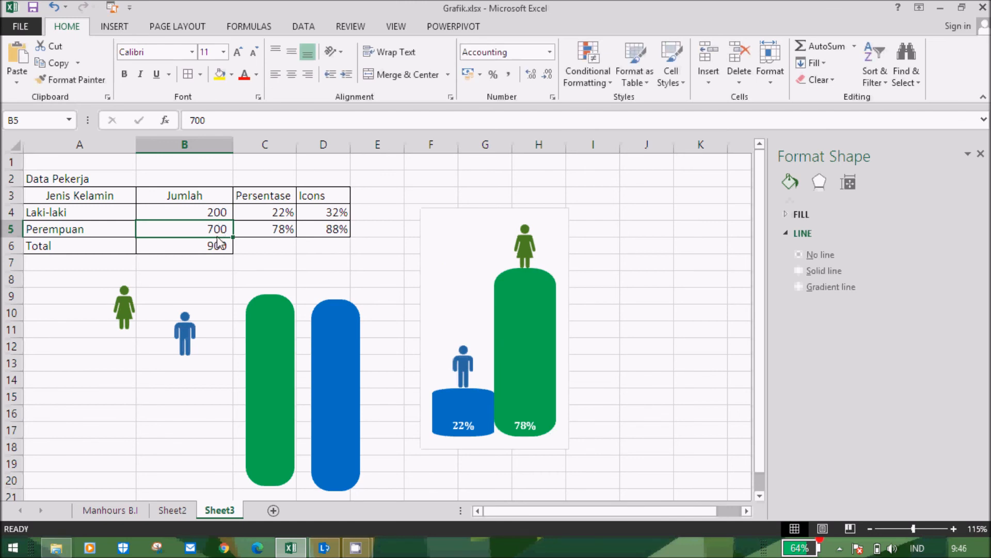
Set the Jumlah value for Laki-laki to 700, equal to the Perempuan value
{"action": "left_click", "coordinate": [223, 216]}
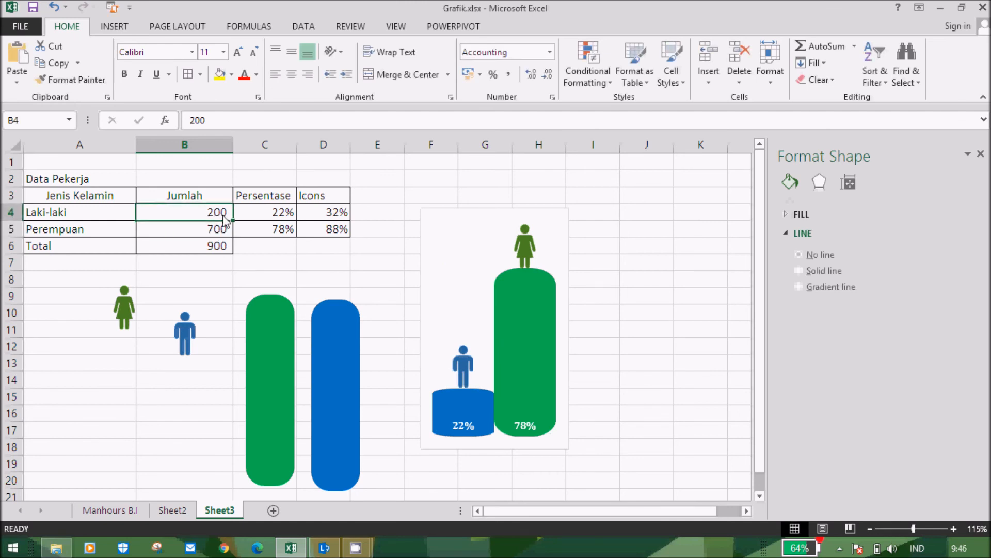
{"action": "type", "text": "70"}
{"action": "key", "text": "Return"}
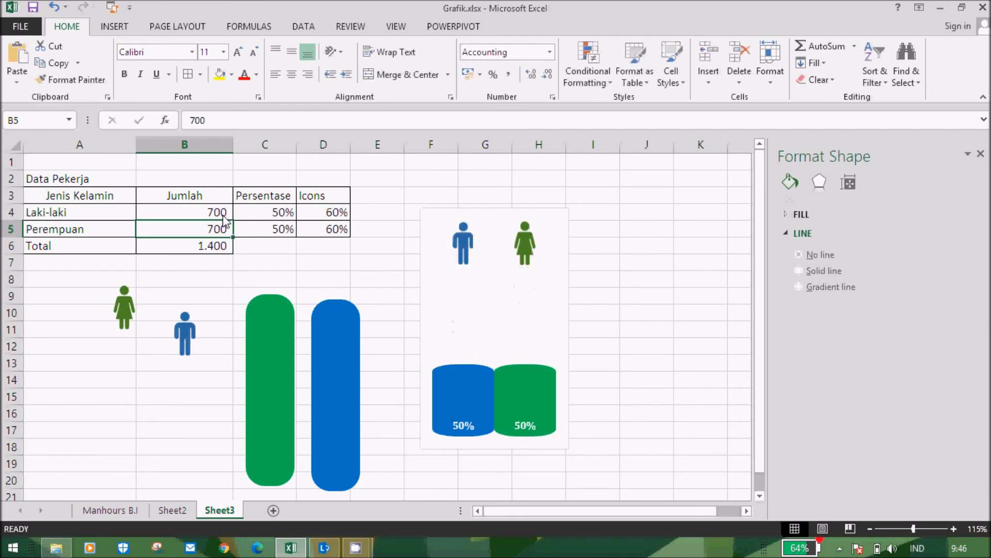
Display the axes on the percentage column chart
{"action": "left_click", "coordinate": [560, 227]}
{"action": "left_click", "coordinate": [589, 217]}
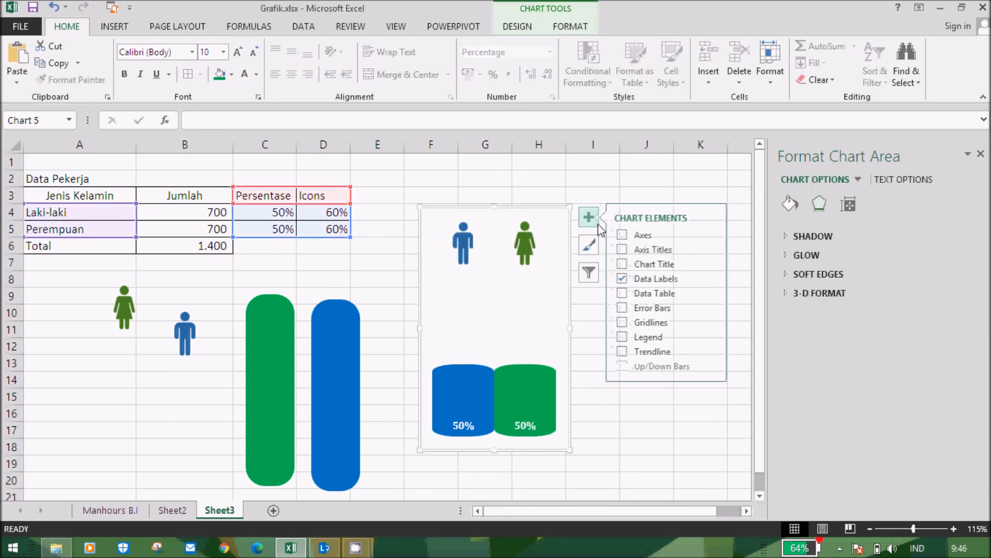
{"action": "left_click", "coordinate": [625, 235]}
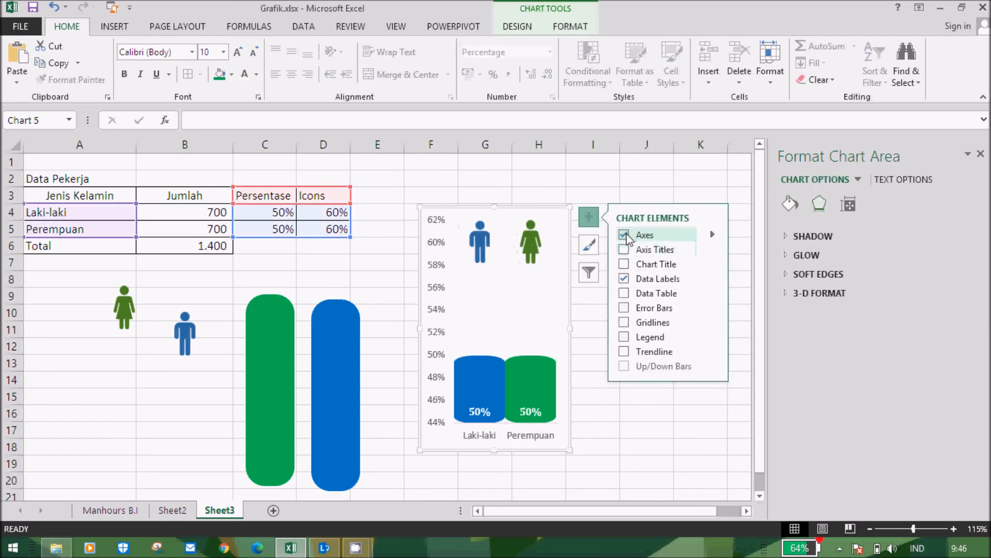
Set the minimum bound of the chart's vertical percentage axis to 0
{"action": "left_click", "coordinate": [437, 248]}
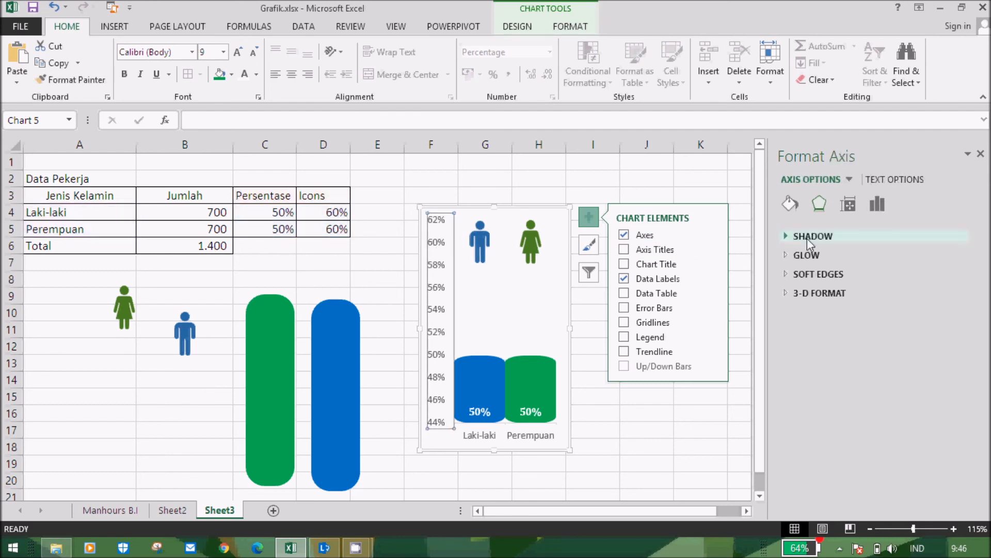
{"action": "left_click", "coordinate": [854, 205]}
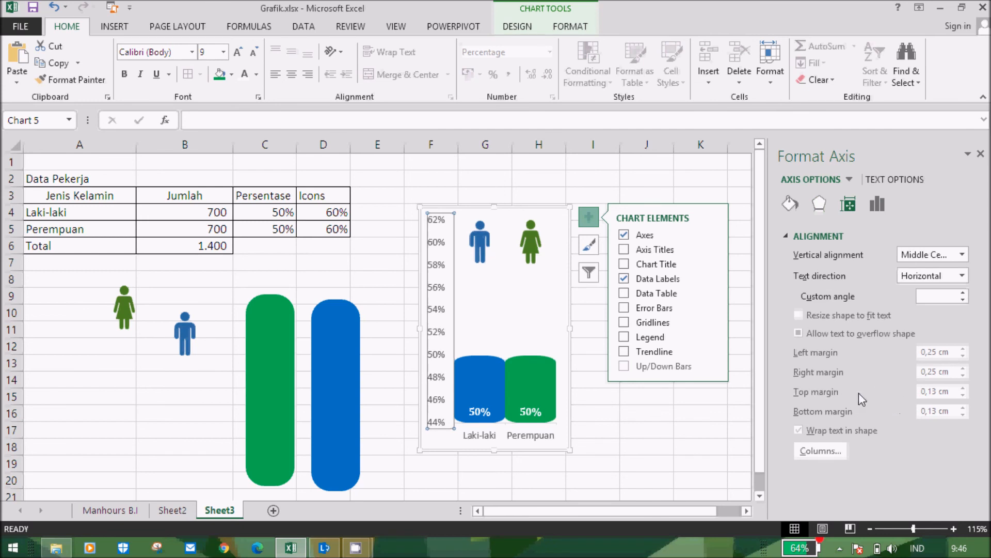
{"action": "left_click", "coordinate": [881, 210]}
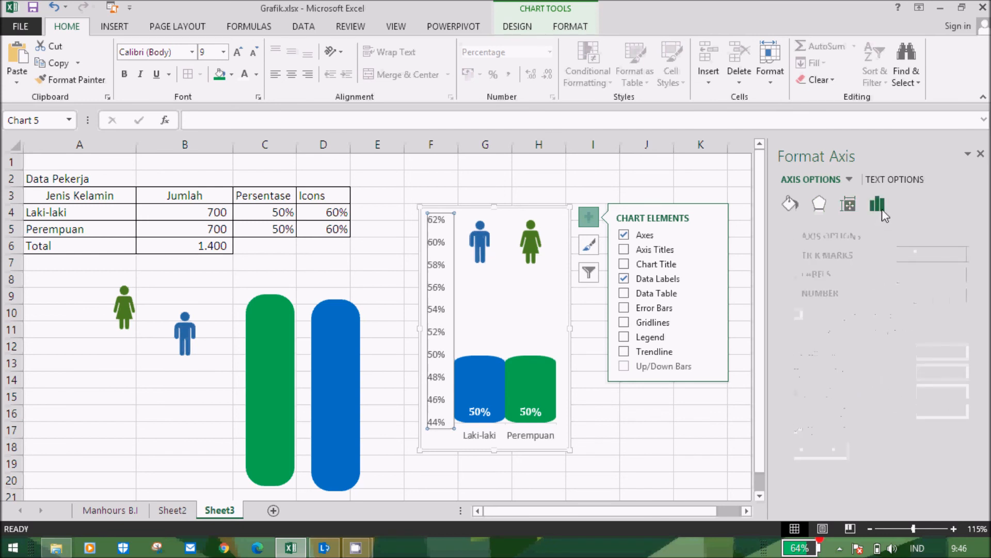
{"action": "left_click", "coordinate": [805, 238]}
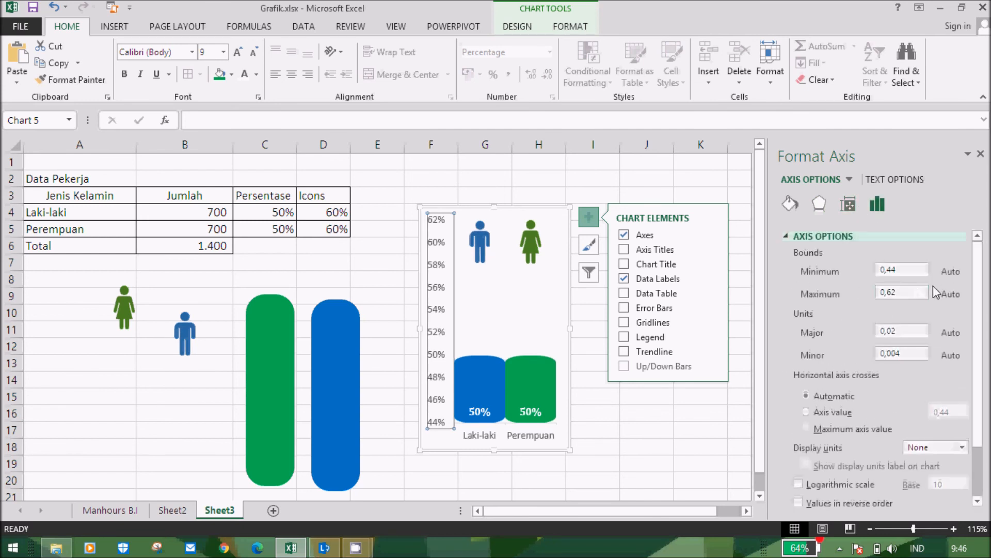
{"action": "scroll", "coordinate": [980, 298], "scroll_direction": "down", "scroll_amount": 3}
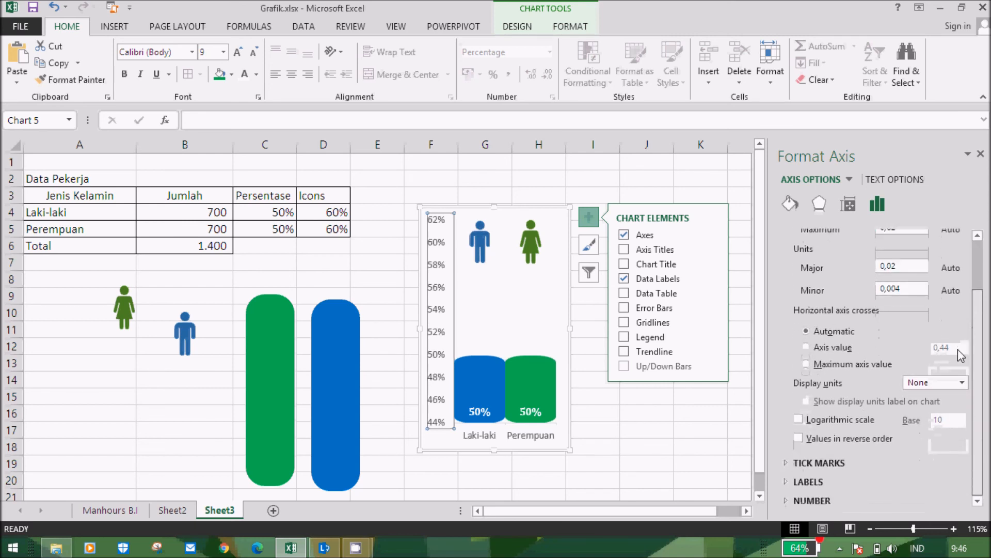
{"action": "scroll", "coordinate": [976, 291], "scroll_direction": "up", "scroll_amount": 3}
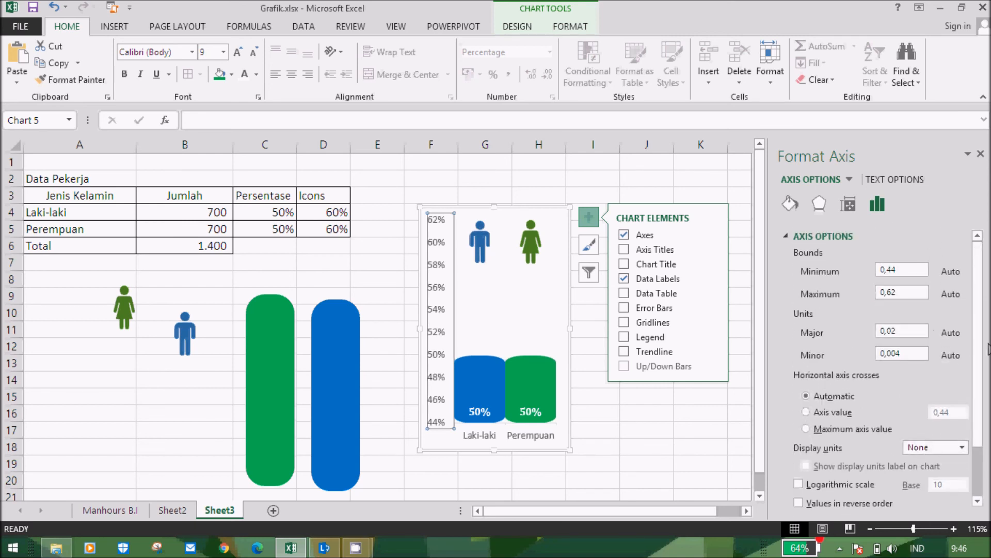
{"action": "scroll", "coordinate": [970, 376], "scroll_direction": "down", "scroll_amount": 1}
{"action": "scroll", "coordinate": [933, 310], "scroll_direction": "up", "scroll_amount": 2}
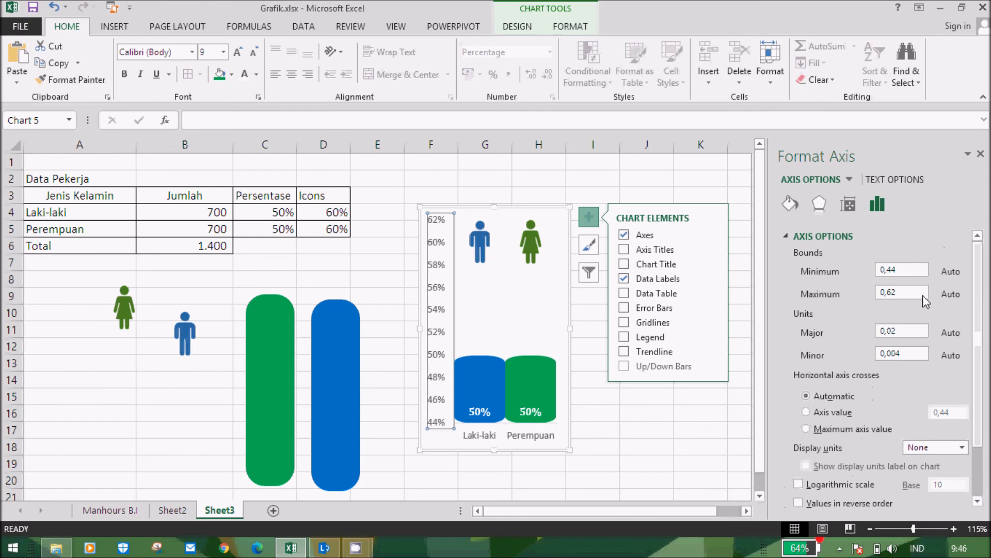
{"action": "double_click", "coordinate": [909, 269]}
{"action": "type", "text": "1"}
{"action": "double_click", "coordinate": [906, 275]}
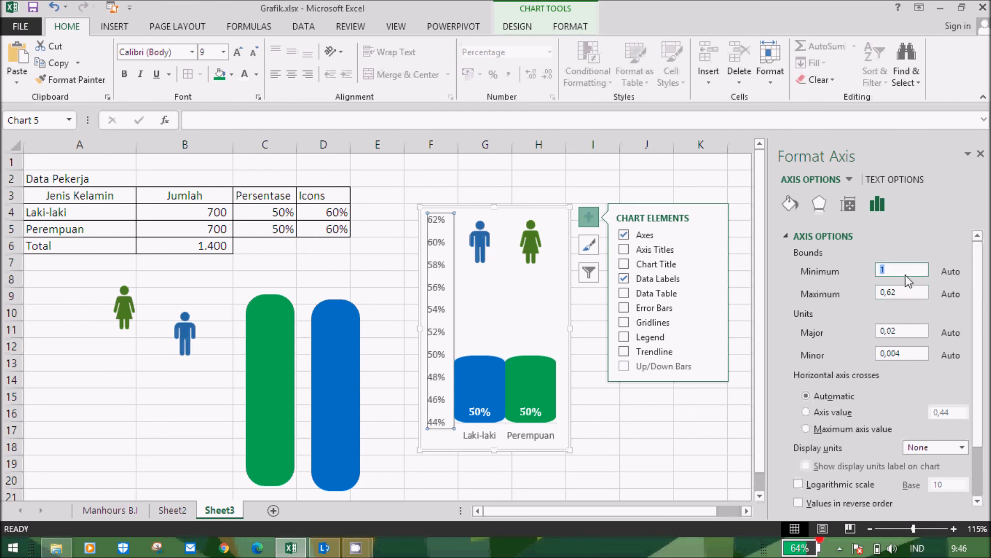
{"action": "type", "text": "0"}
Set the vertical axis maximum bound to 1 and remove the axes from the chart again
{"action": "left_click", "coordinate": [910, 294]}
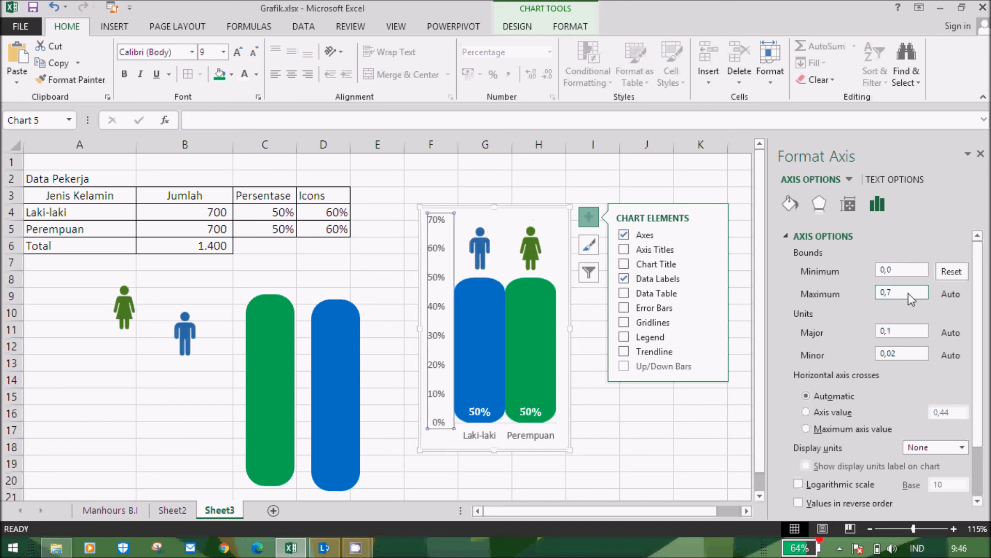
{"action": "double_click", "coordinate": [907, 291]}
{"action": "type", "text": "1"}
{"action": "left_click", "coordinate": [910, 277]}
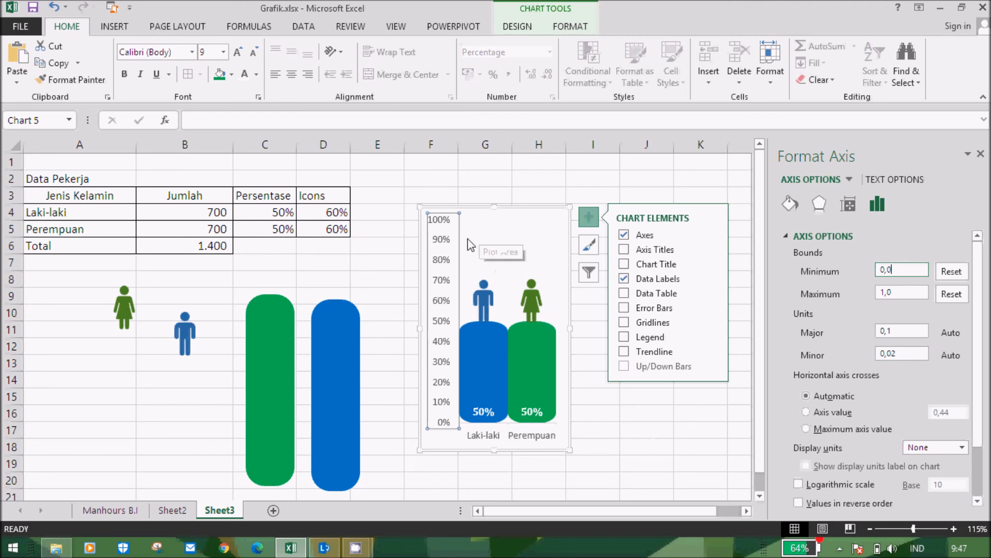
{"action": "left_click", "coordinate": [624, 236]}
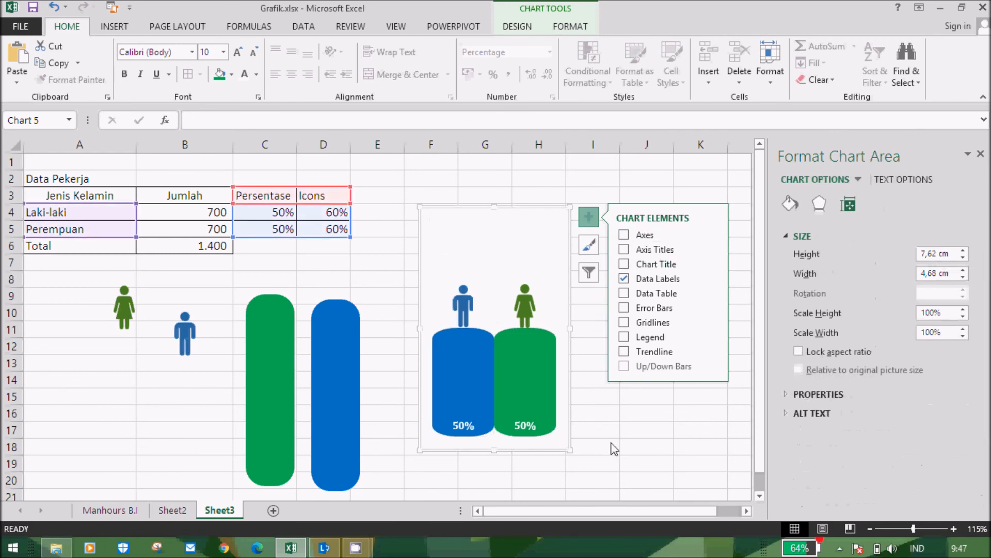
{"action": "left_click", "coordinate": [618, 469]}
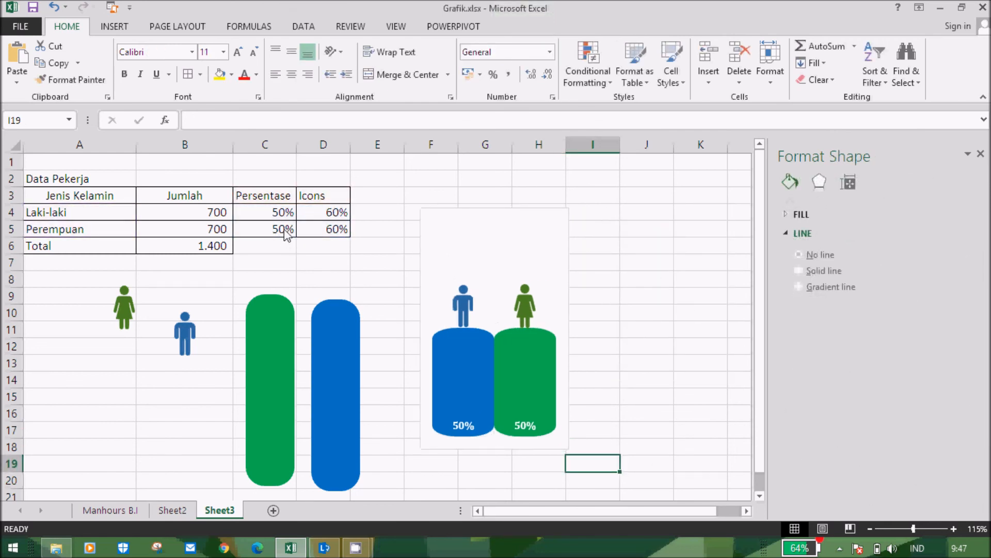
Set the Jumlah values for both Laki-laki and Perempuan to 800
{"action": "left_click", "coordinate": [216, 214]}
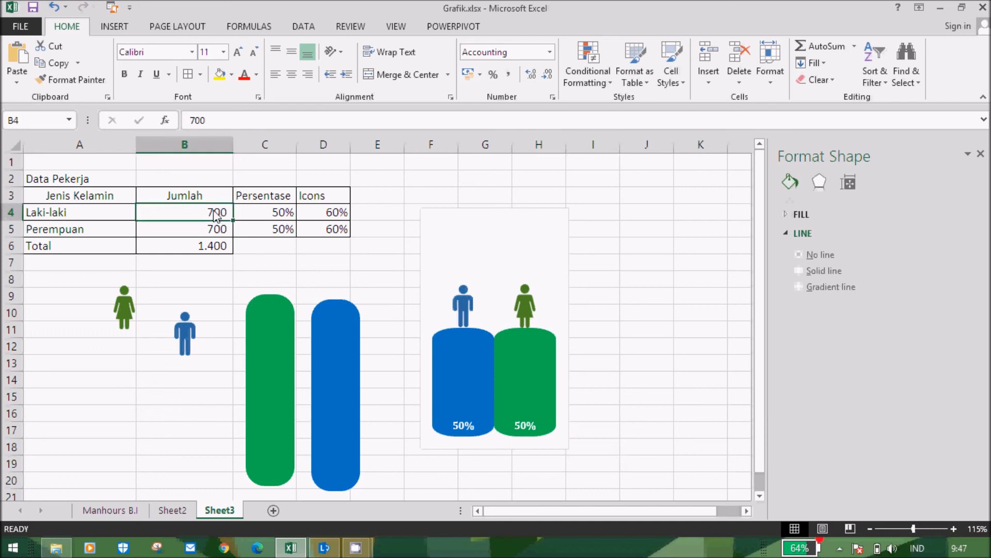
{"action": "type", "text": "800"}
{"action": "key", "text": "Return"}
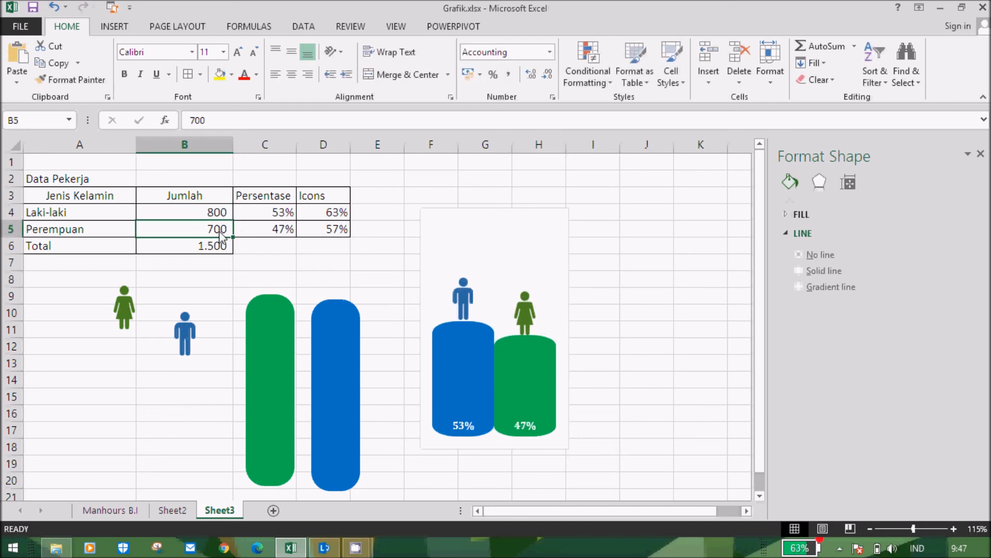
{"action": "type", "text": "8"}
{"action": "key", "text": "Return"}
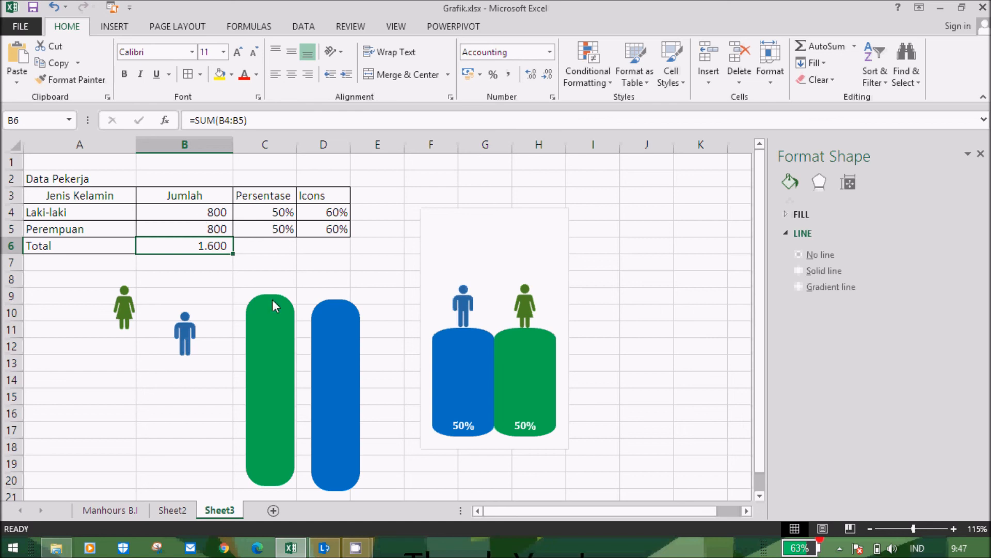
Move the loose blue male icon in column B up to about rows 8 to 10
{"action": "left_click_drag", "start_coordinate": [178, 336], "coordinate": [450, 305]}
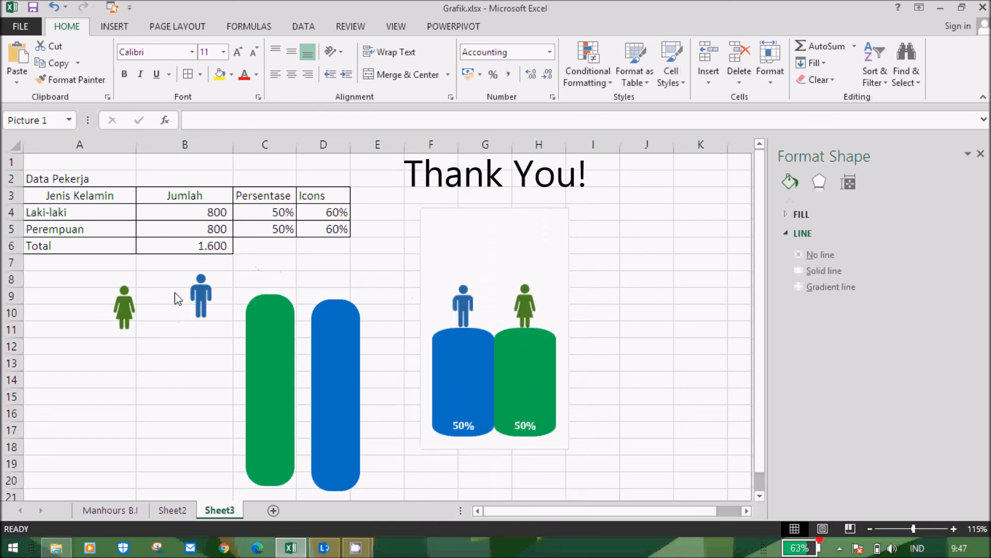